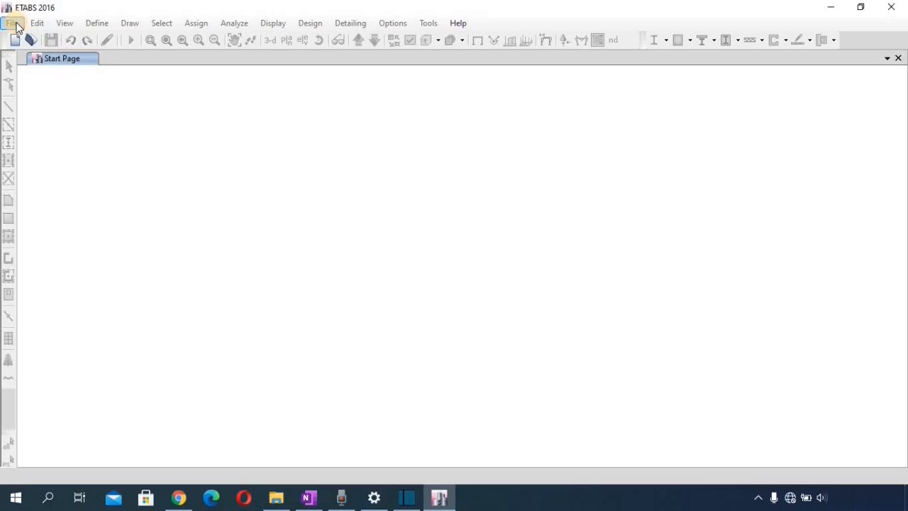
left_click(15, 24)
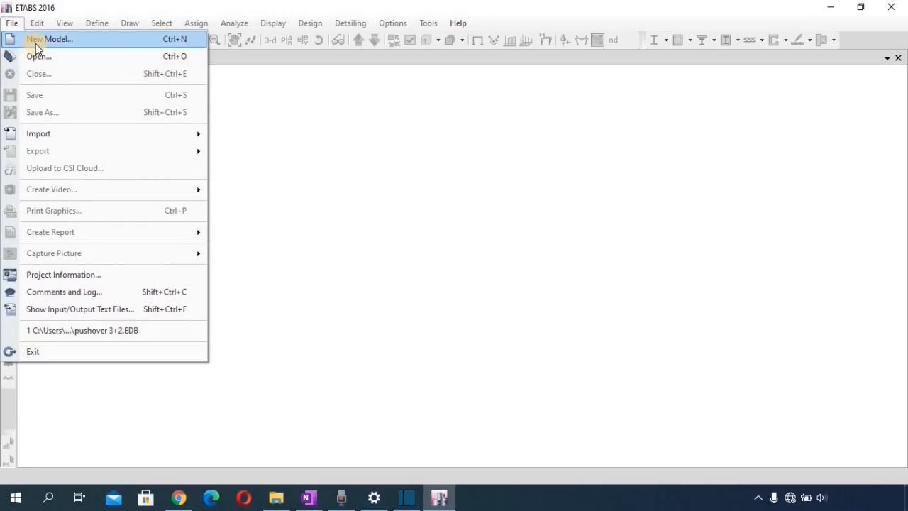
left_click(35, 43)
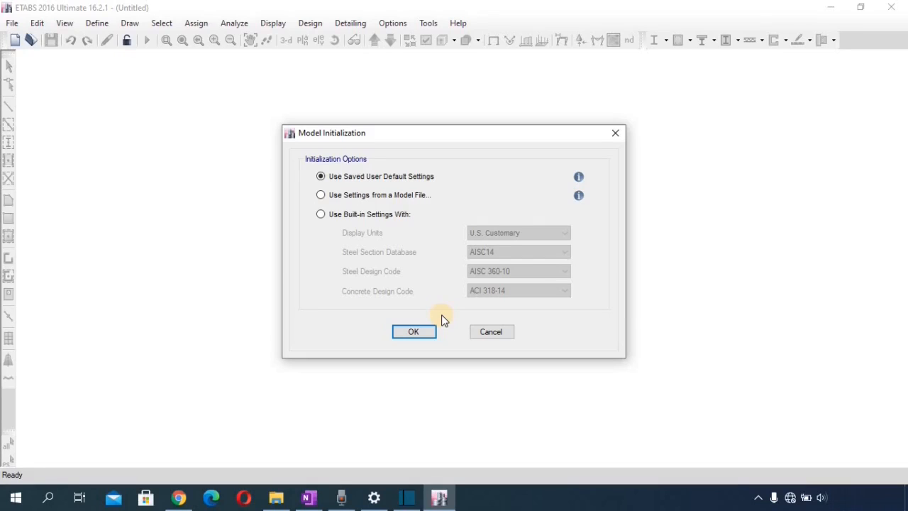
left_click(321, 194)
left_click(330, 196)
left_click(415, 332)
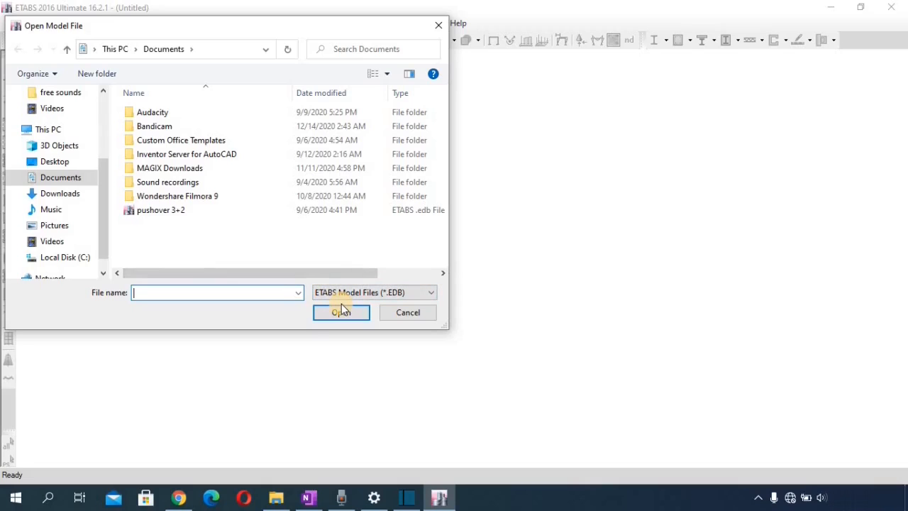
left_click(408, 316)
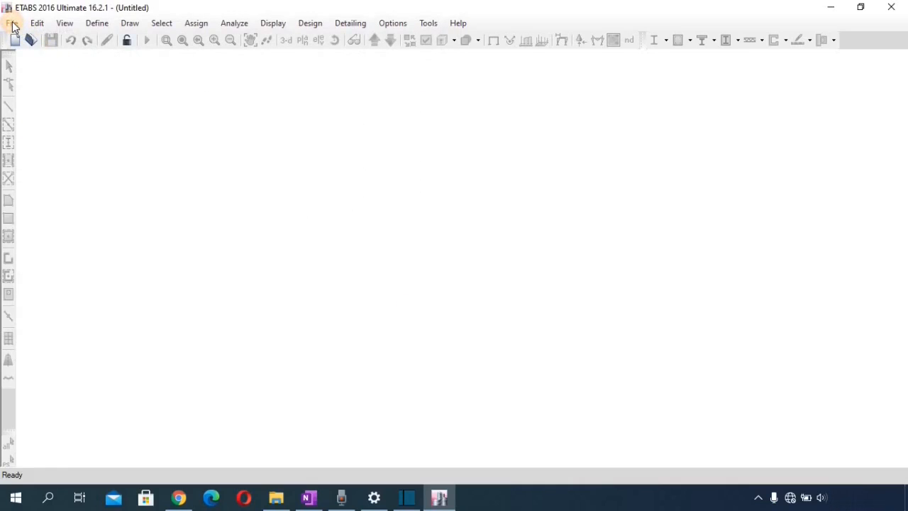
left_click(15, 22)
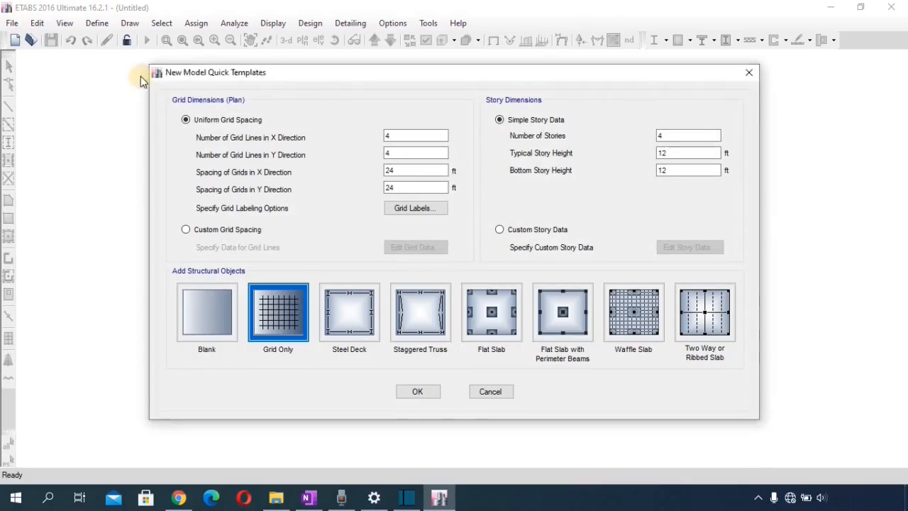
left_click(750, 73)
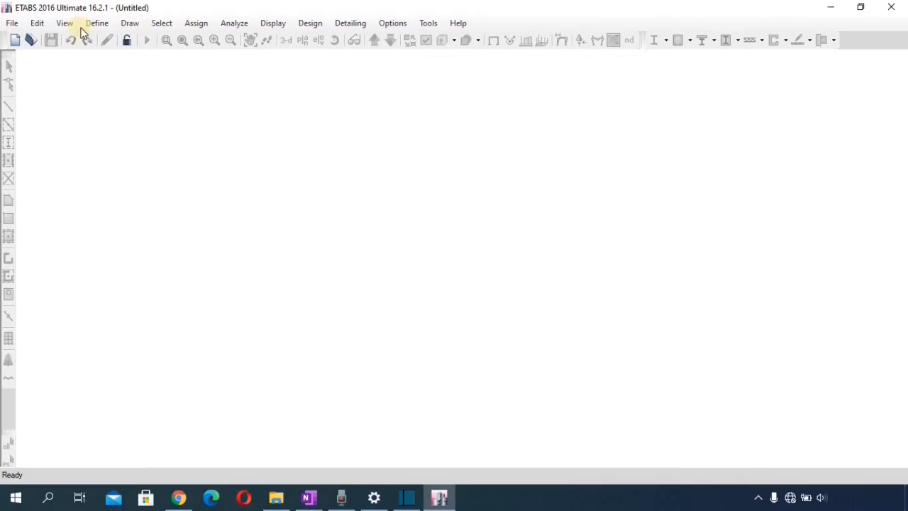
double_click(14, 27)
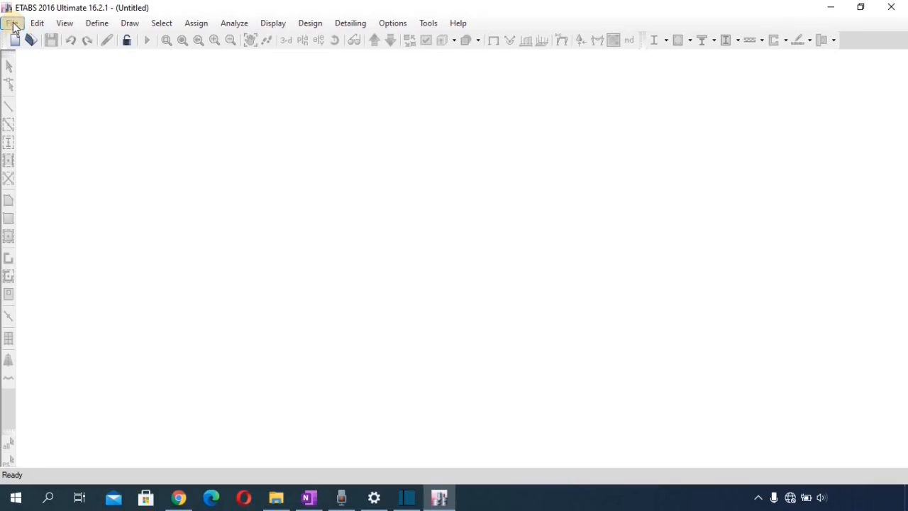
- Start a new model with built-in settings, choosing U.S. Customary display units
left_click(14, 27)
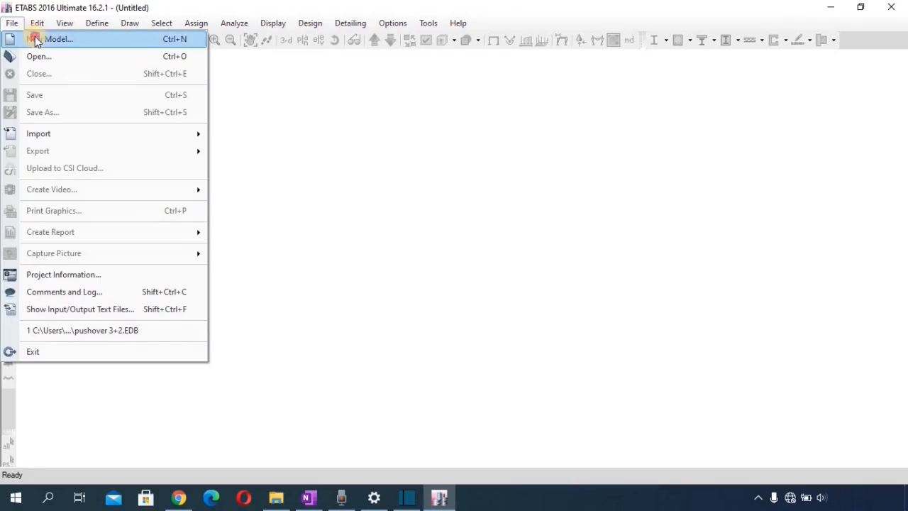
left_click(35, 36)
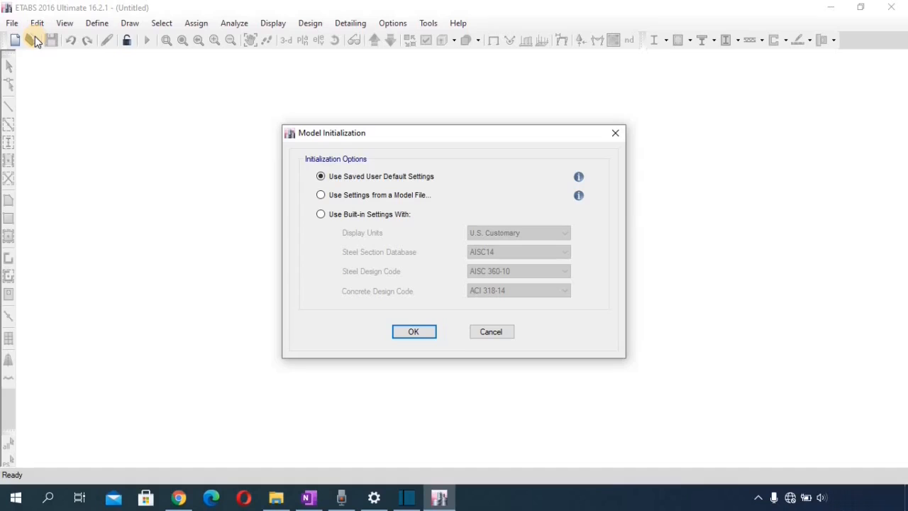
left_click(320, 214)
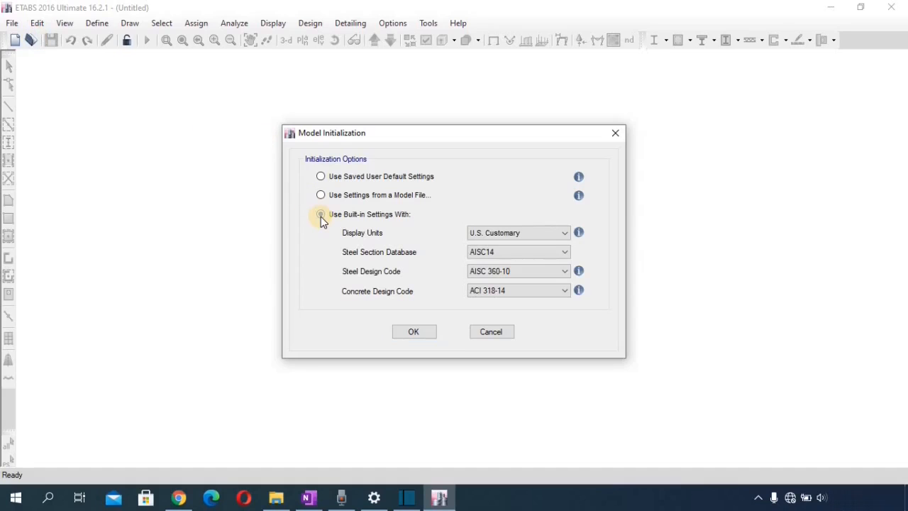
left_click(321, 214)
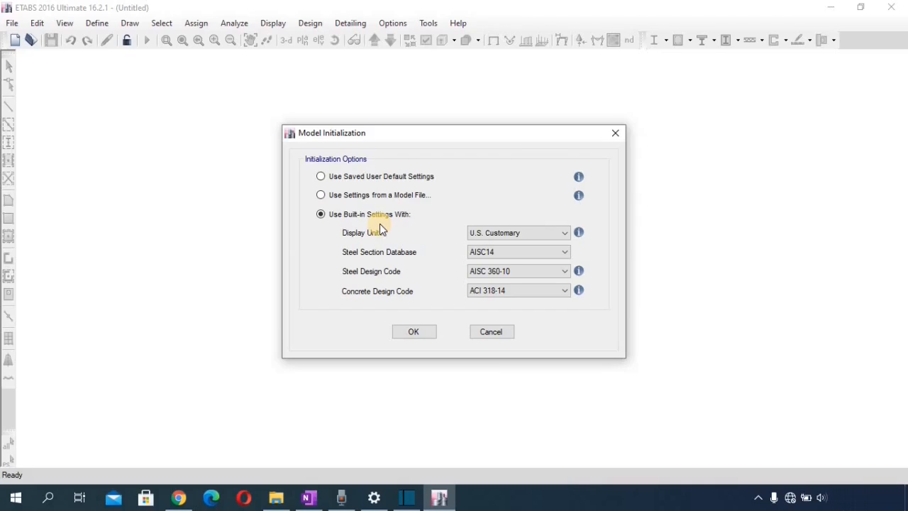
left_click(543, 233)
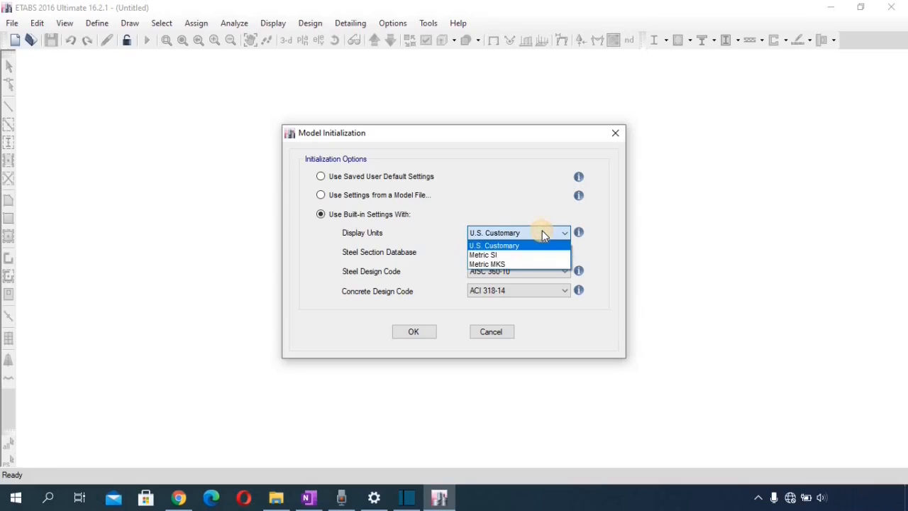
left_click(500, 245)
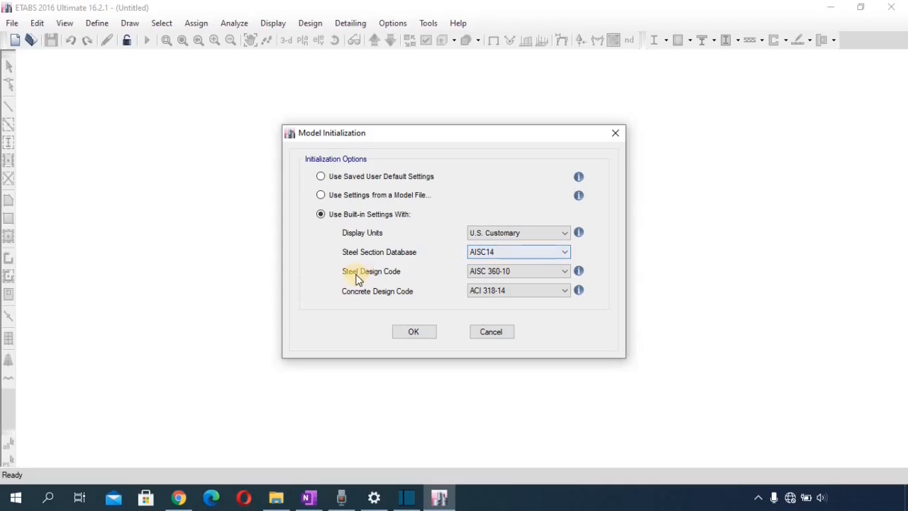
- Check the available steel and concrete design codes and initialize the model with AISC 360-10 and ACI 318-14
left_click(518, 275)
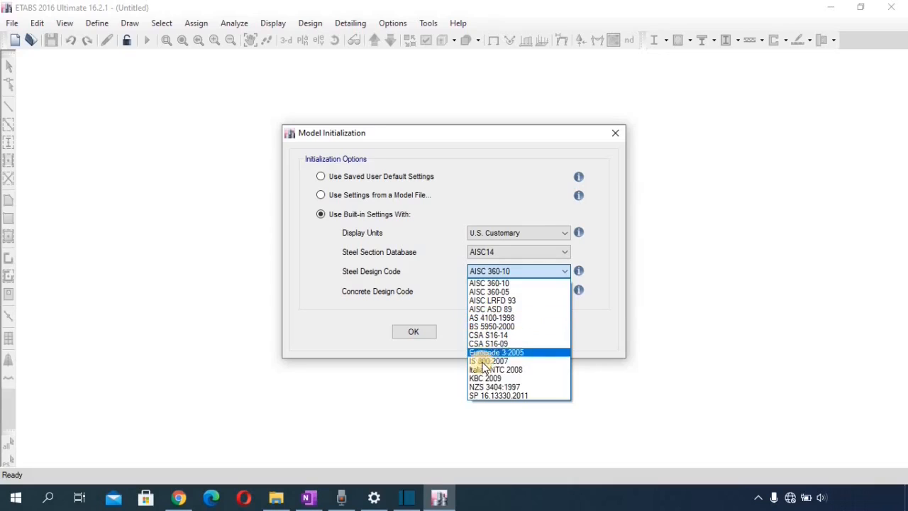
left_click(442, 285)
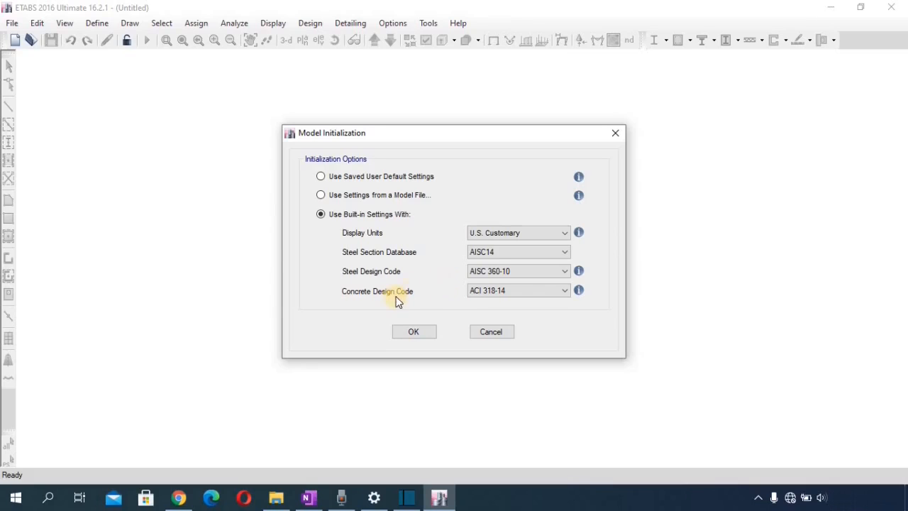
left_click(507, 294)
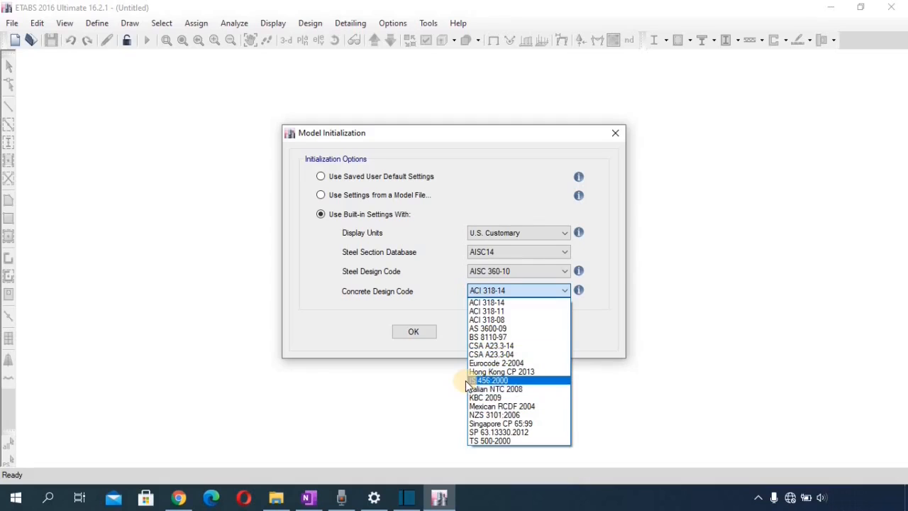
left_click(447, 301)
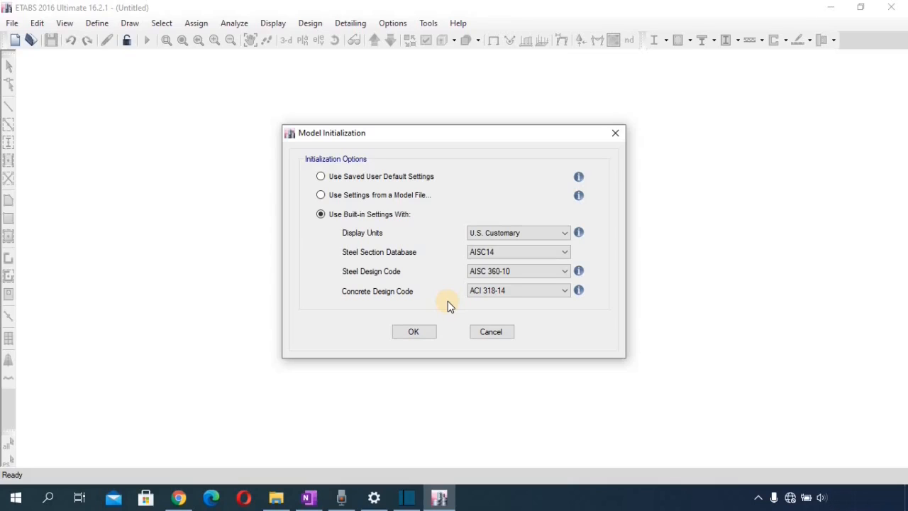
left_click(414, 333)
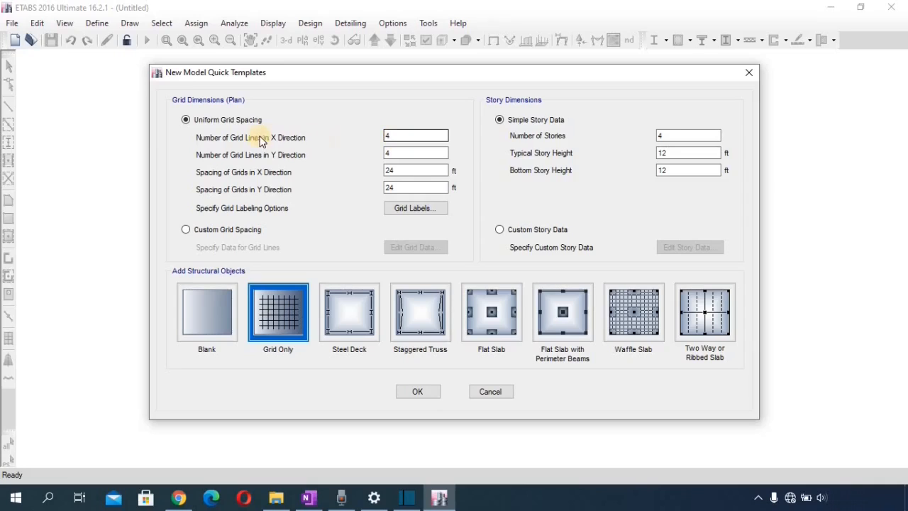
- Review the uniform grid line counts, the grid spacings and the grid labeling options for the X and Y grids
double_click(398, 152)
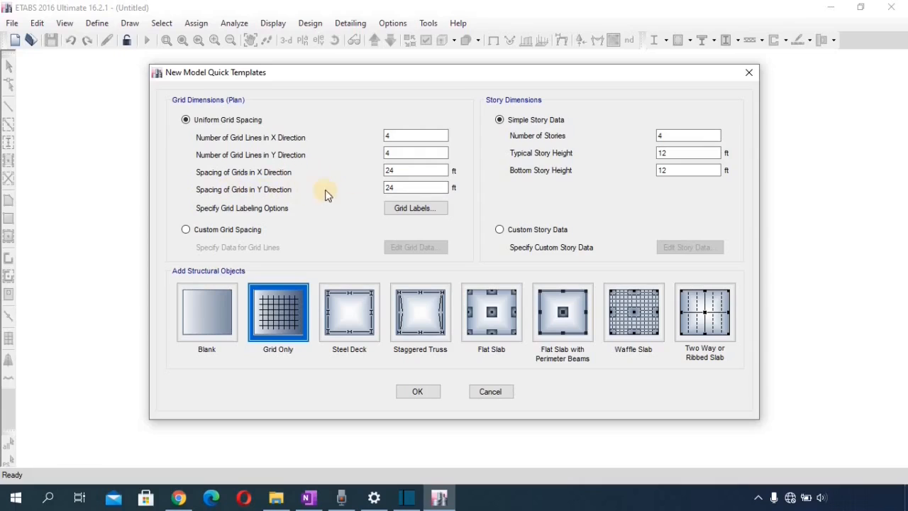
double_click(399, 188)
left_click(414, 209)
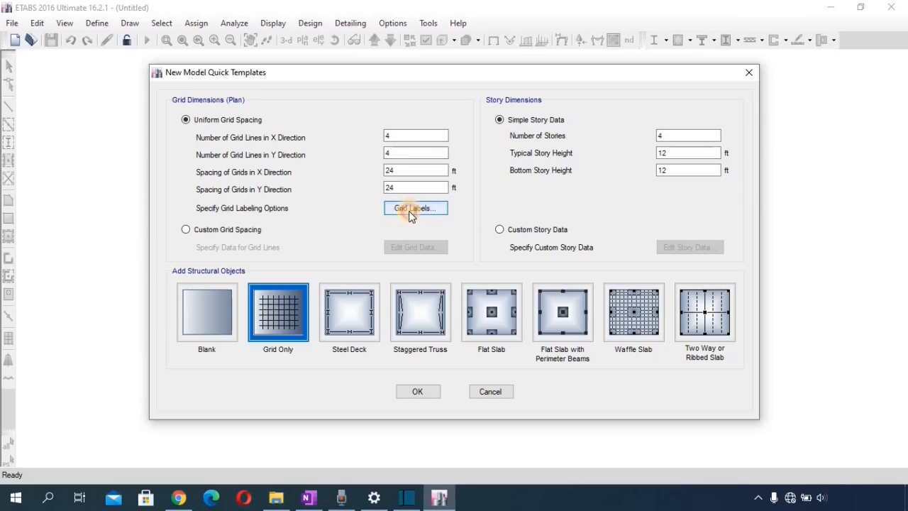
left_click(487, 183)
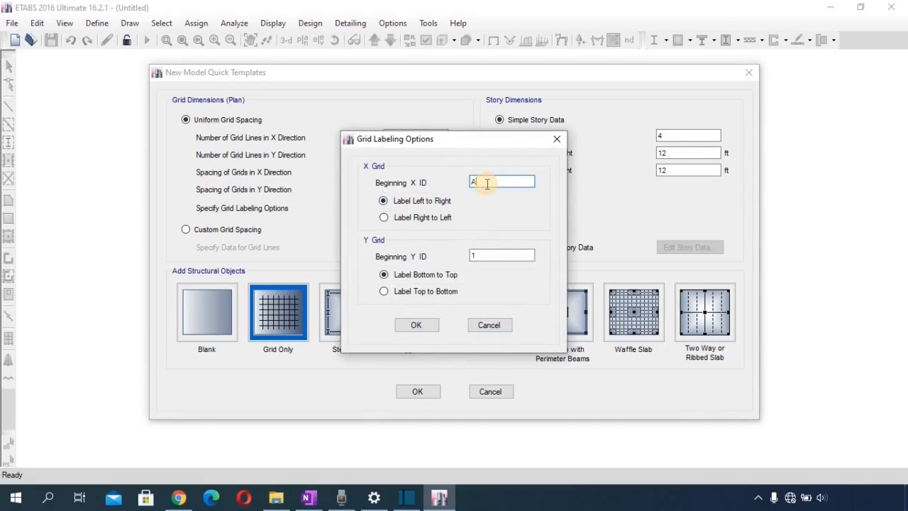
left_click(418, 325)
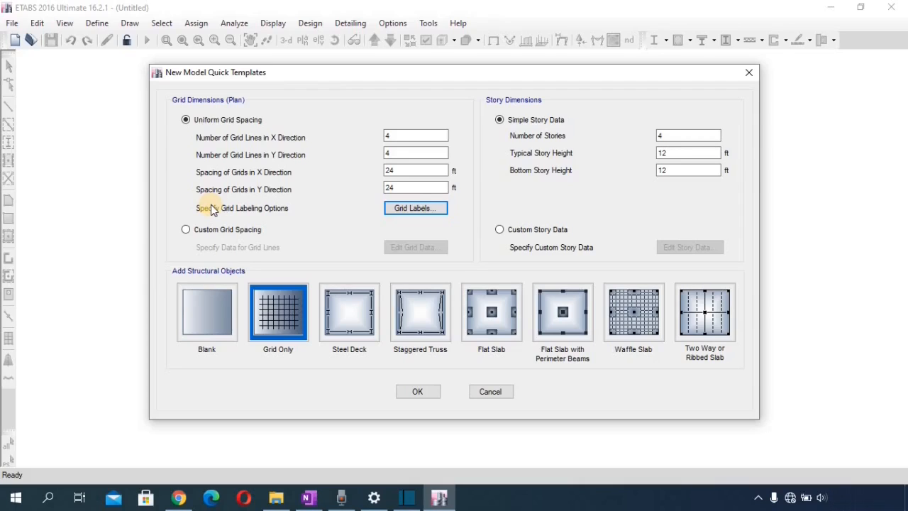
- Switch the plan grid to custom spacing and show its grid data as spacing instead of ordinates
left_click(188, 235)
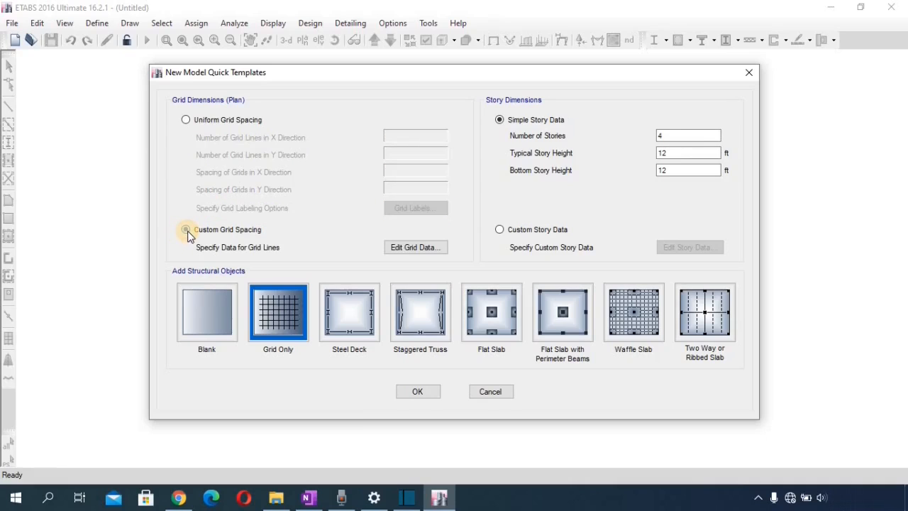
left_click(410, 249)
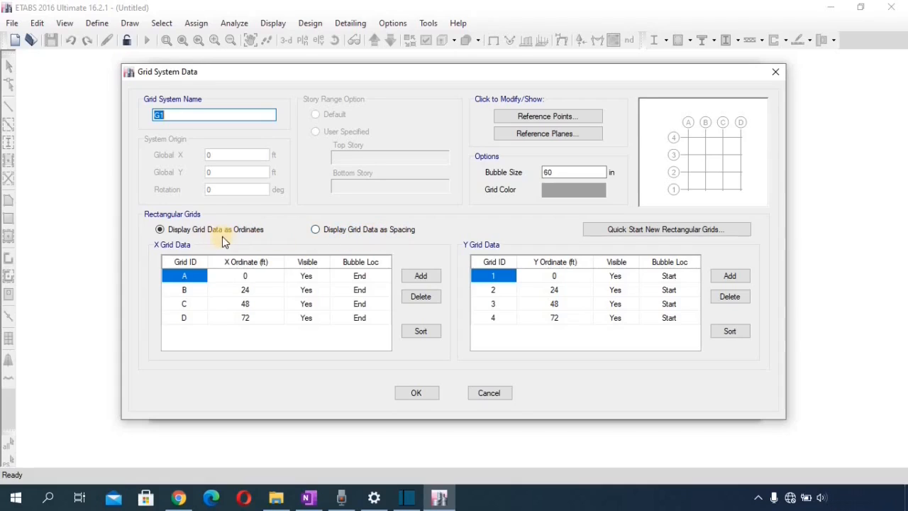
key("alt+Tab")
left_click(315, 229)
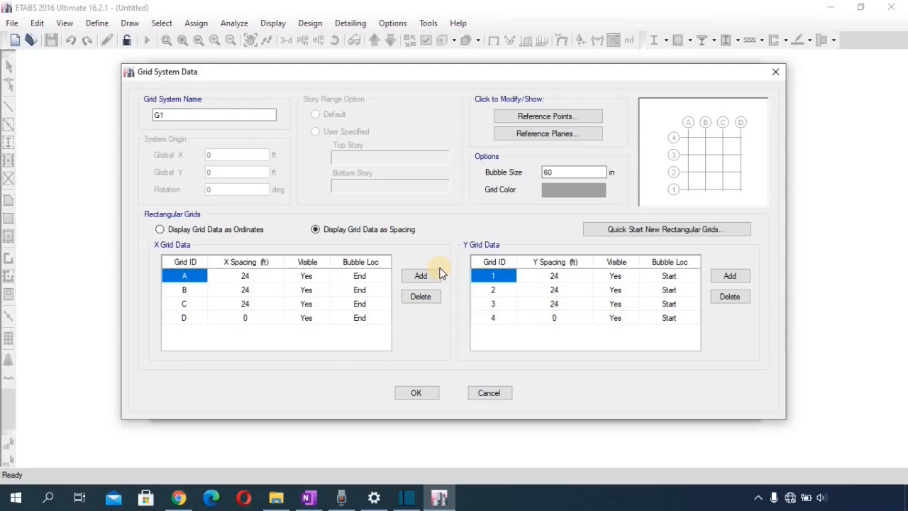
left_click(494, 278)
left_click(493, 294)
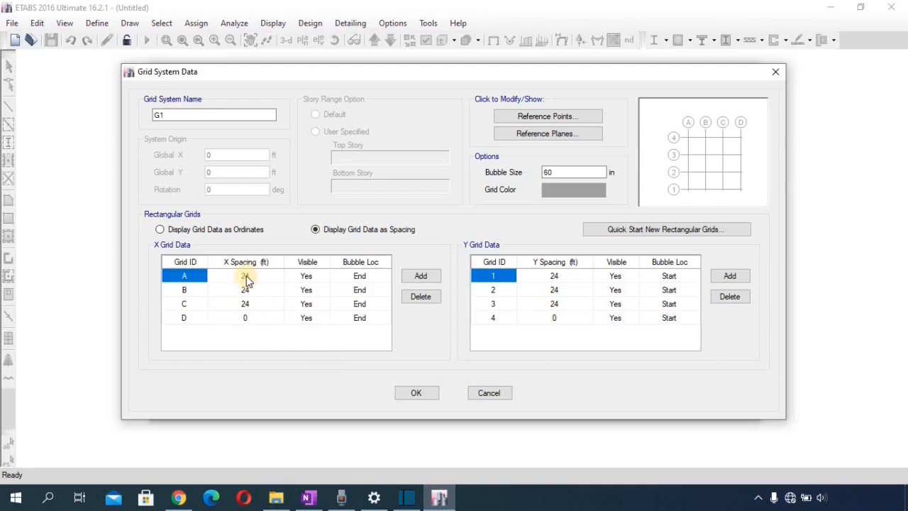
- Set the X spacing of grid lines A and B to 22 ft each
left_click(244, 276)
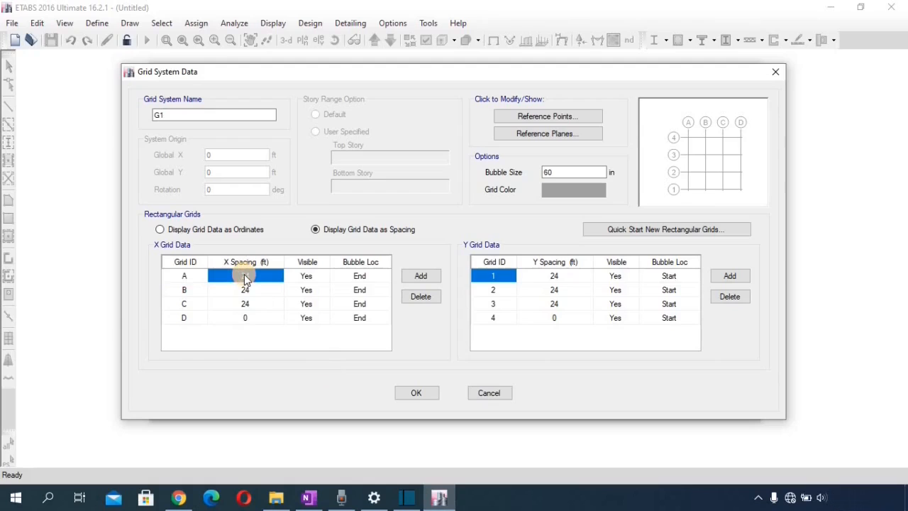
left_click(244, 276)
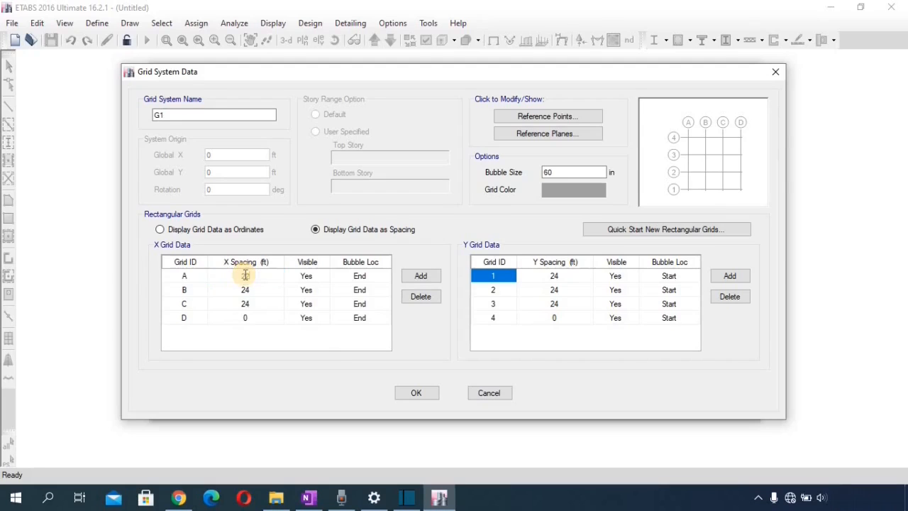
type("22")
left_click(244, 290)
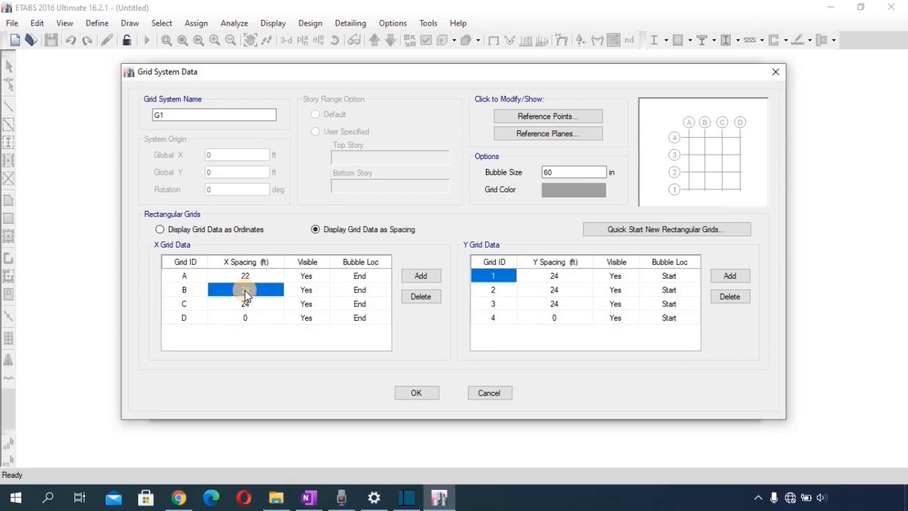
left_click(245, 290)
type("22")
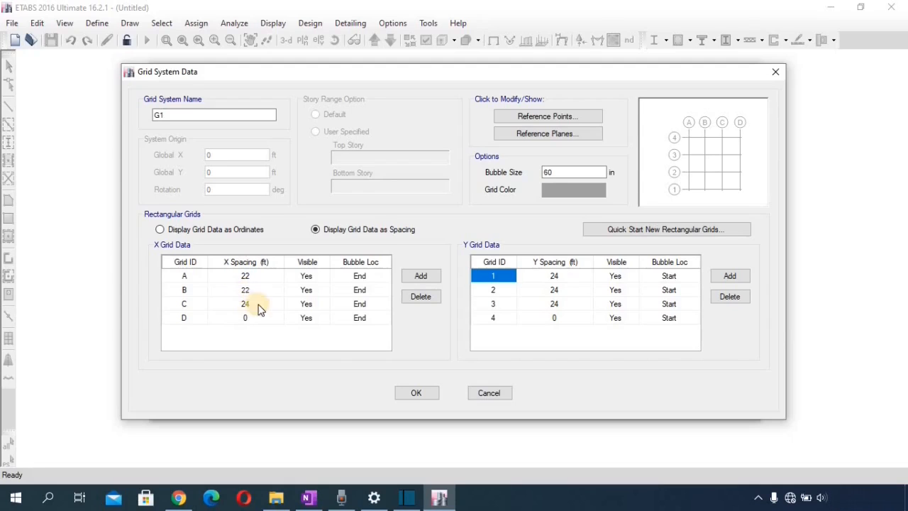
- Set the X spacing of grid line C to 0 ft and delete grid line D
left_click(245, 304)
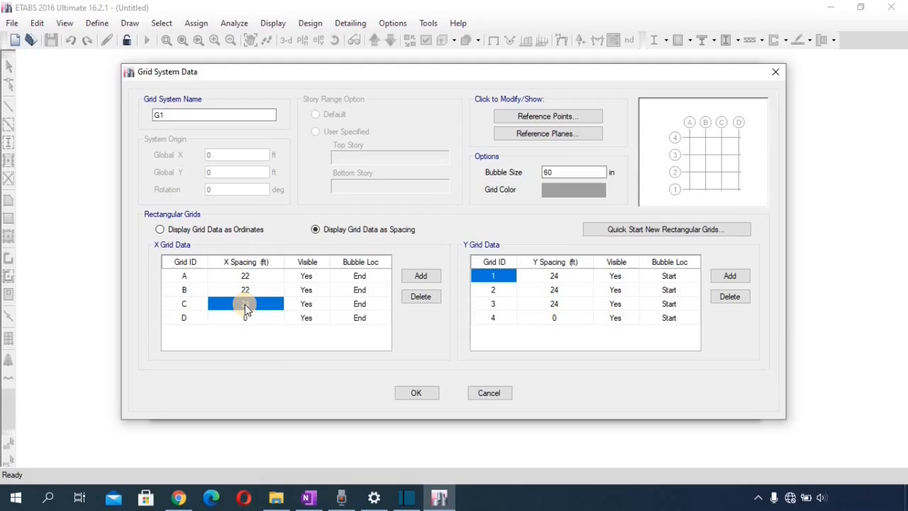
left_click(244, 305)
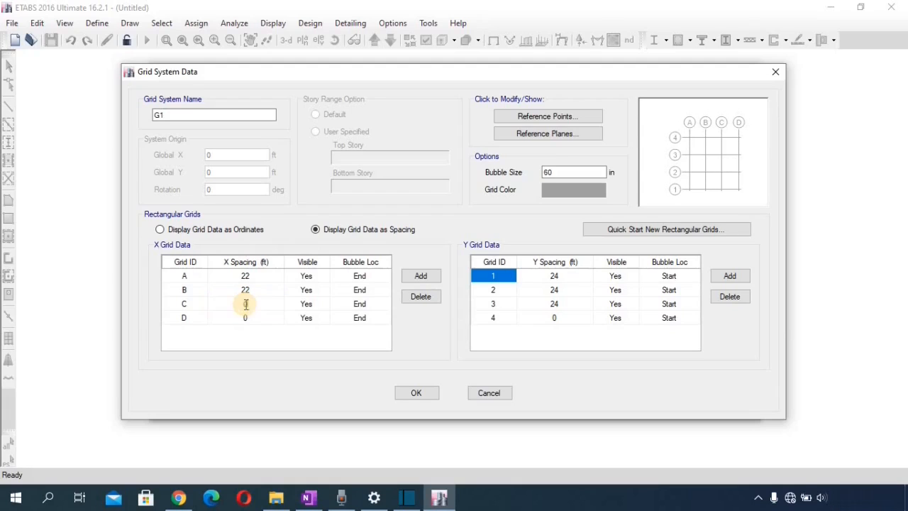
type("0")
left_click(189, 316)
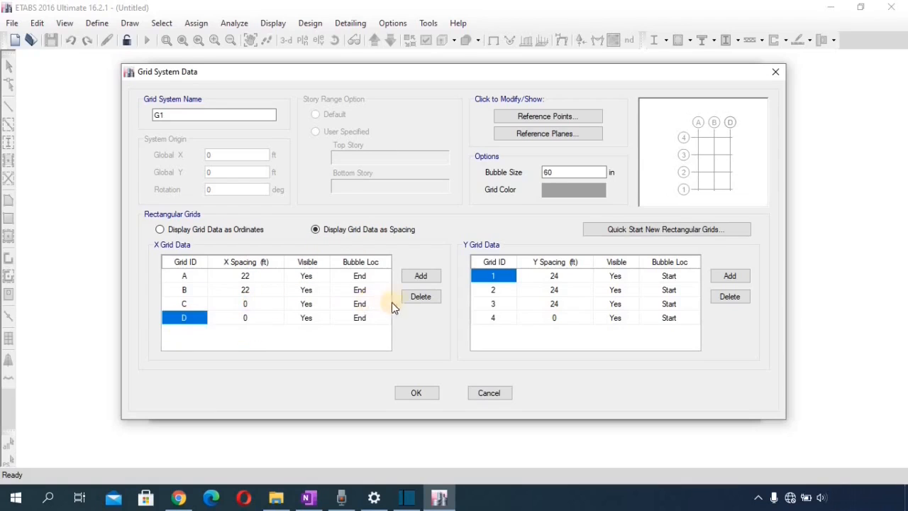
left_click(420, 299)
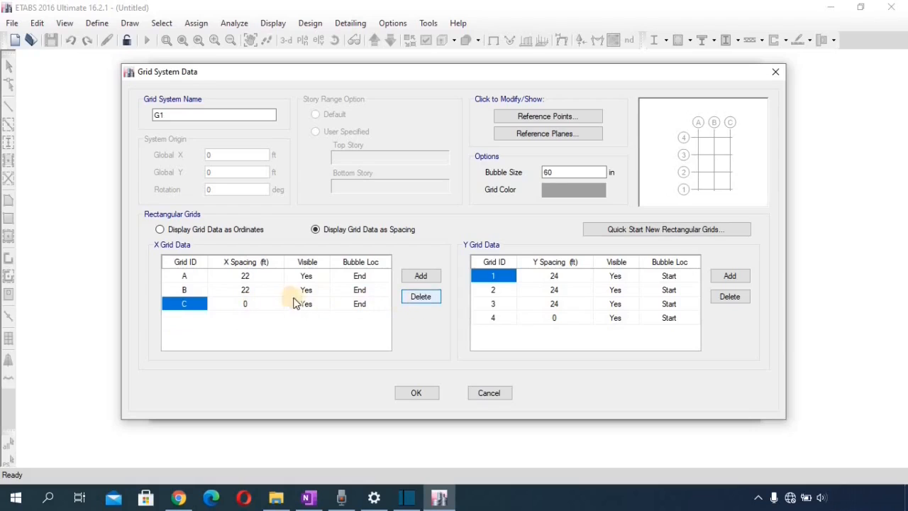
left_click(506, 282)
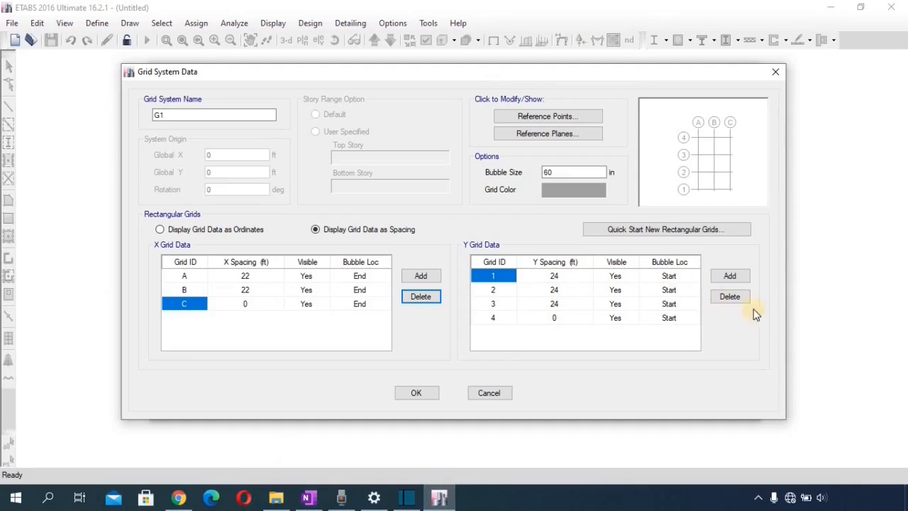
- Delete all the Y grid lines, 1 through 4, and accept the grid system data
left_click(729, 297)
left_click(727, 298)
left_click(728, 299)
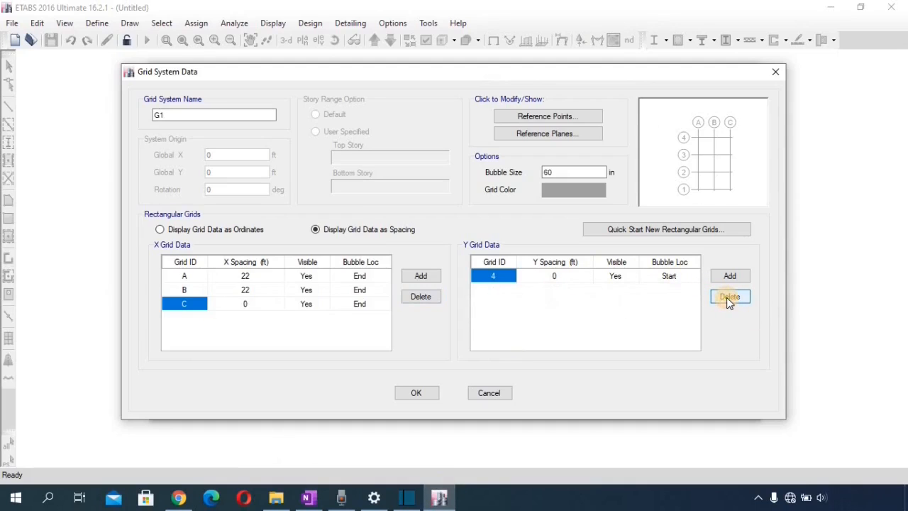
left_click(728, 298)
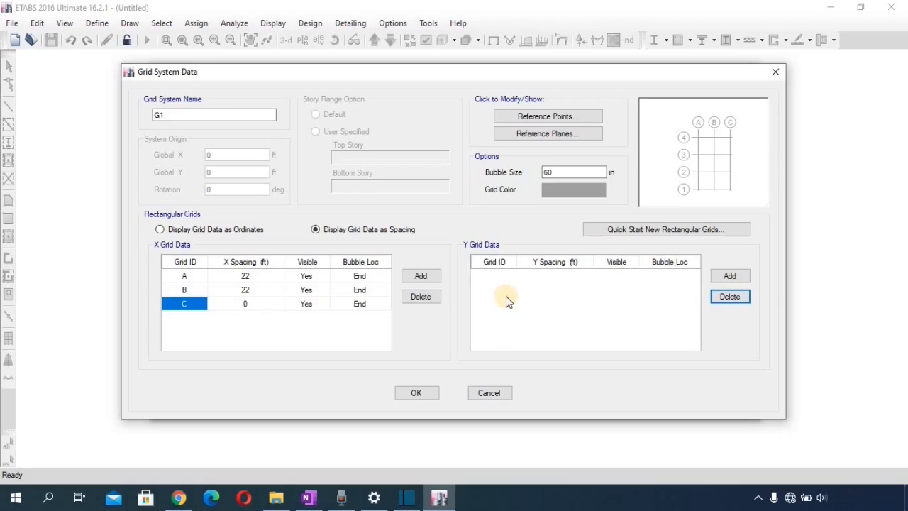
left_click(417, 394)
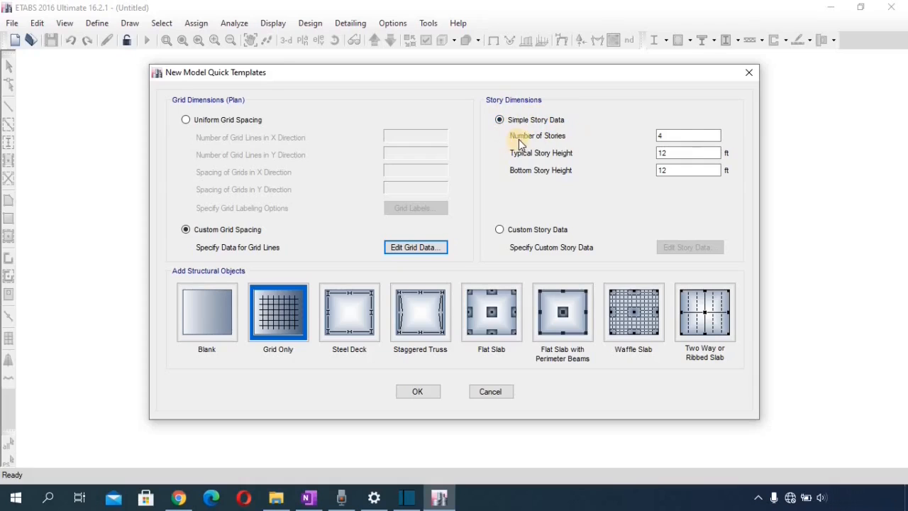
- Check the frame drawing in the notebook for the story count and set the number of stories to 5
left_click(680, 135)
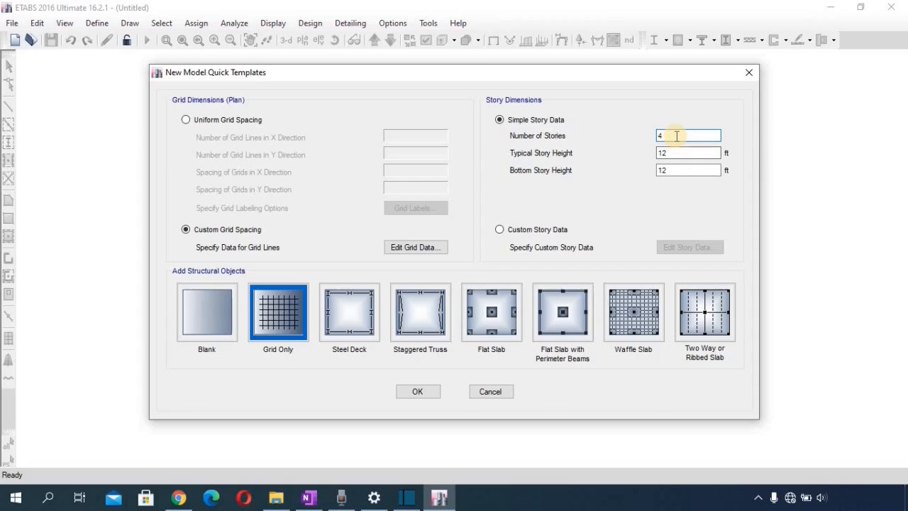
key("alt+Tab")
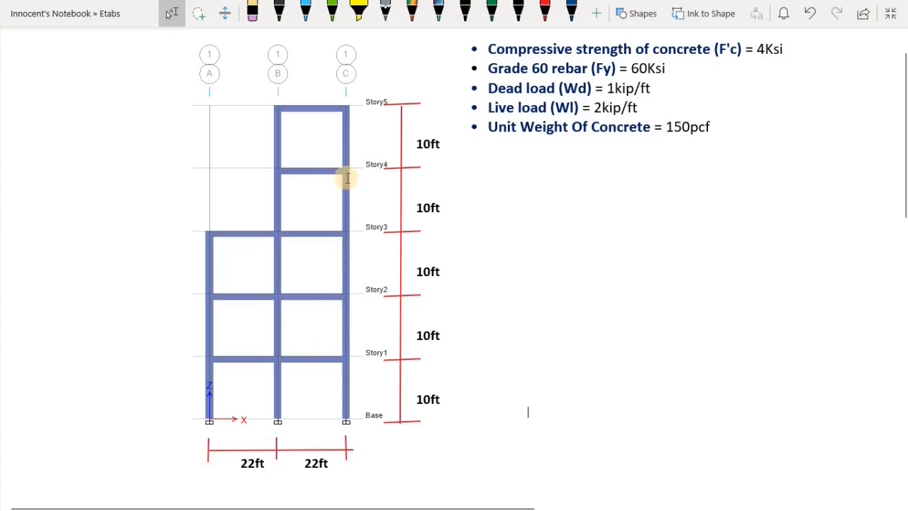
key("alt+Tab")
left_click(690, 135)
key("BackSpace")
type("5")
- Check the story heights in the notebook's frame drawing and set the typical story height to 10 ft
left_click(685, 151)
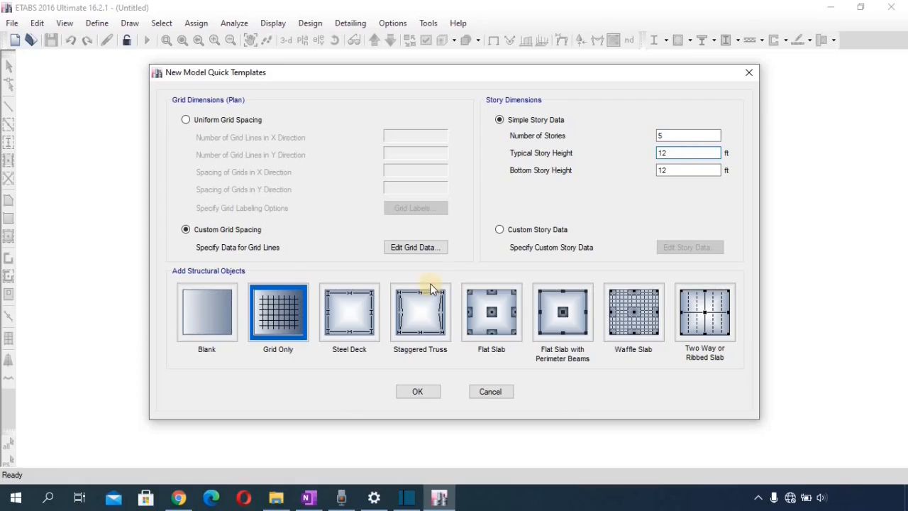
left_click(310, 497)
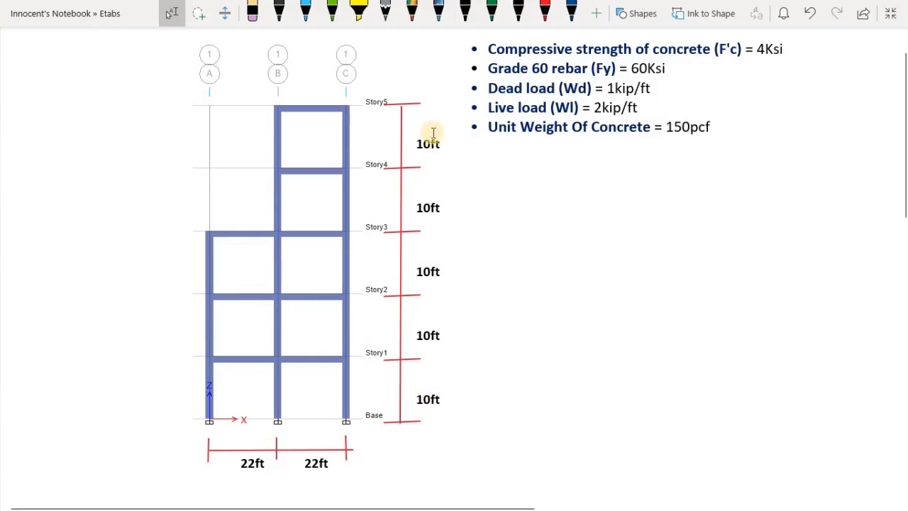
key("alt+Tab")
key("BackSpace")
key("BackSpace")
type("110")
key("BackSpace")
key("BackSpace")
type("0")
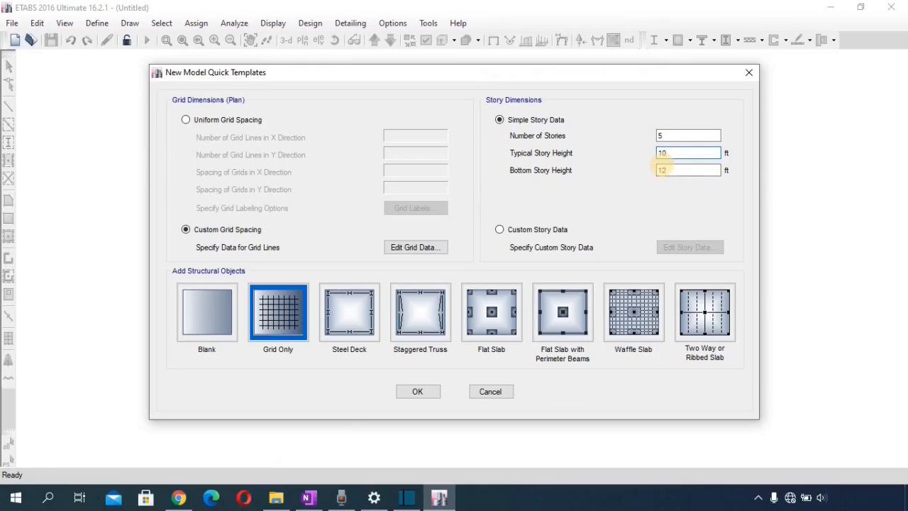
- Set the bottom story height to 10 ft
left_click(677, 170)
key("BackSpace")
type("10")
type("0")
left_click(695, 152)
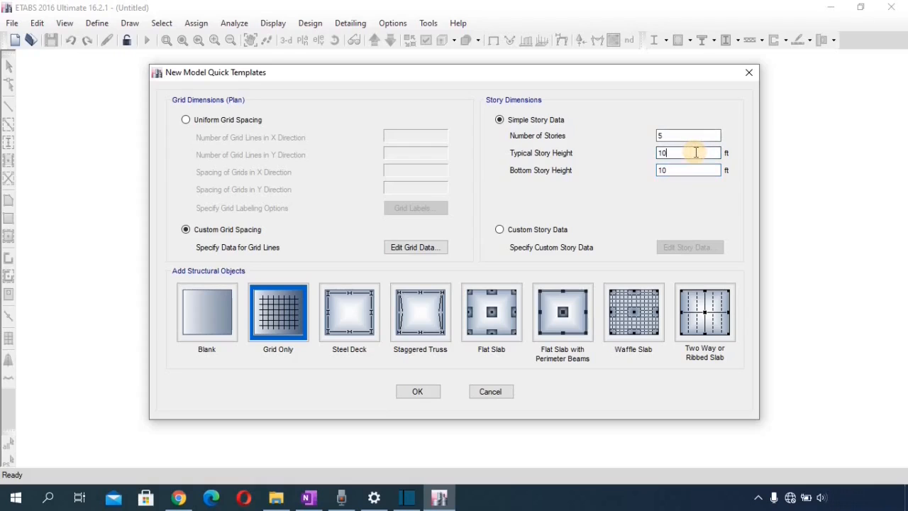
- Keep the simple story data option and create the model from the Grid Only template
left_click(500, 230)
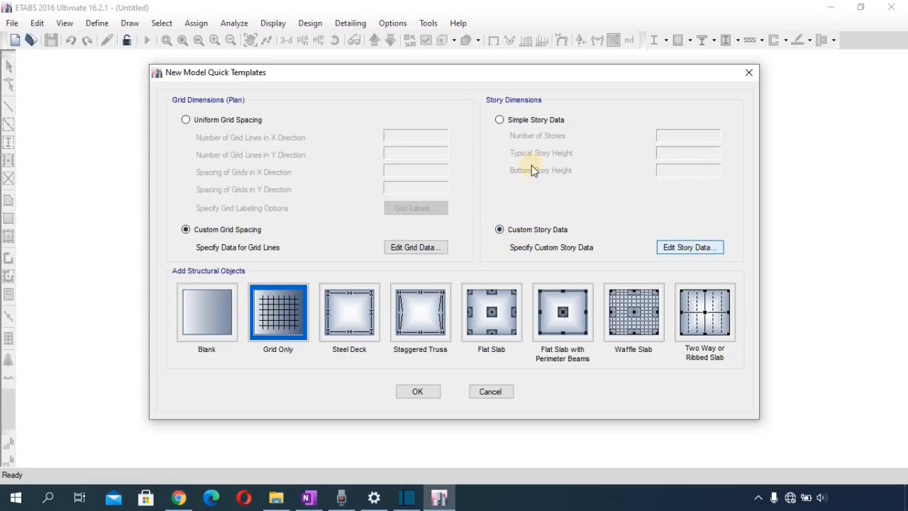
left_click(534, 120)
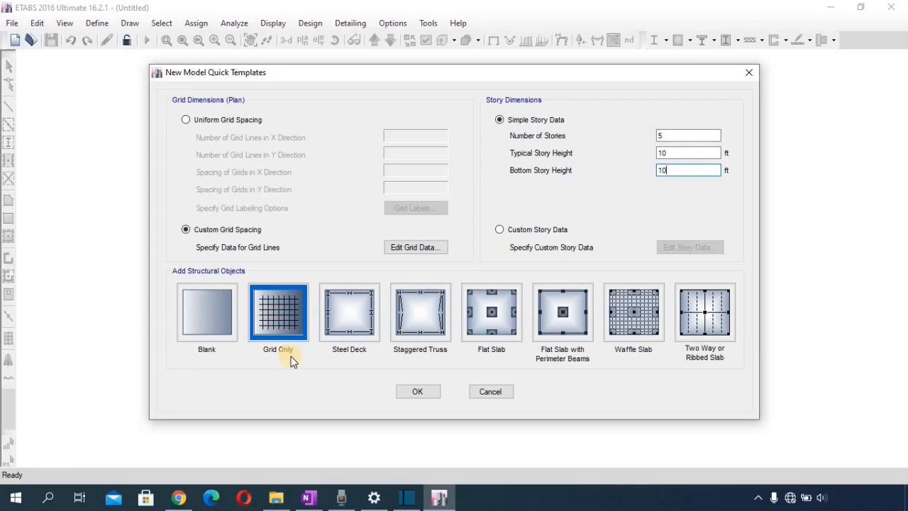
left_click(278, 320)
left_click(414, 390)
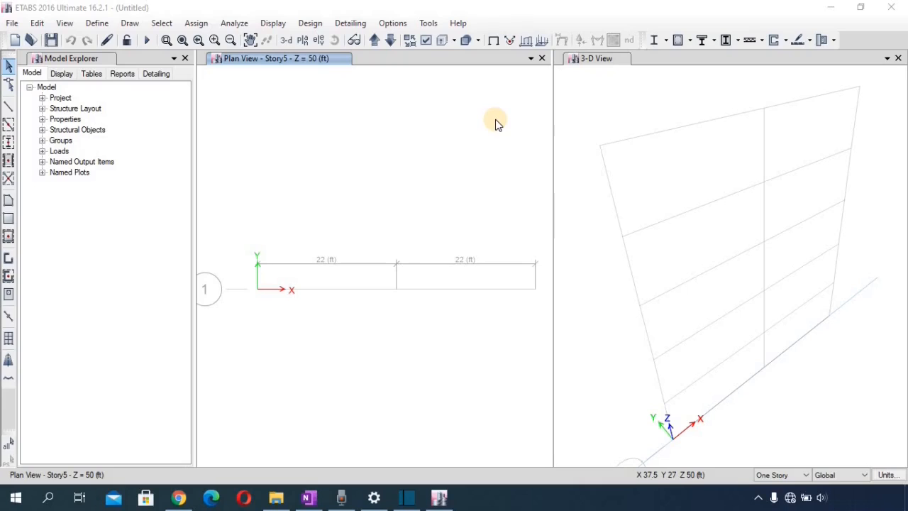
- Change the plan view to the elevation view along grid line 1
left_click(321, 41)
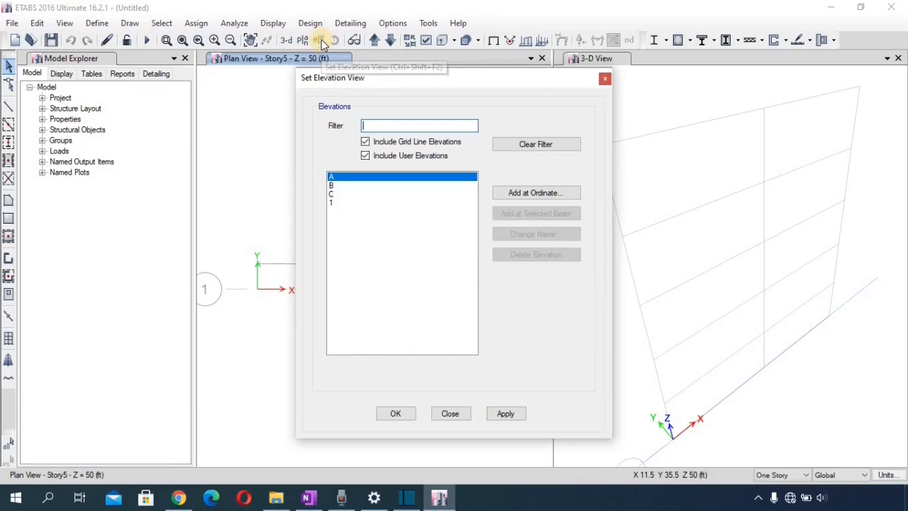
left_click(334, 204)
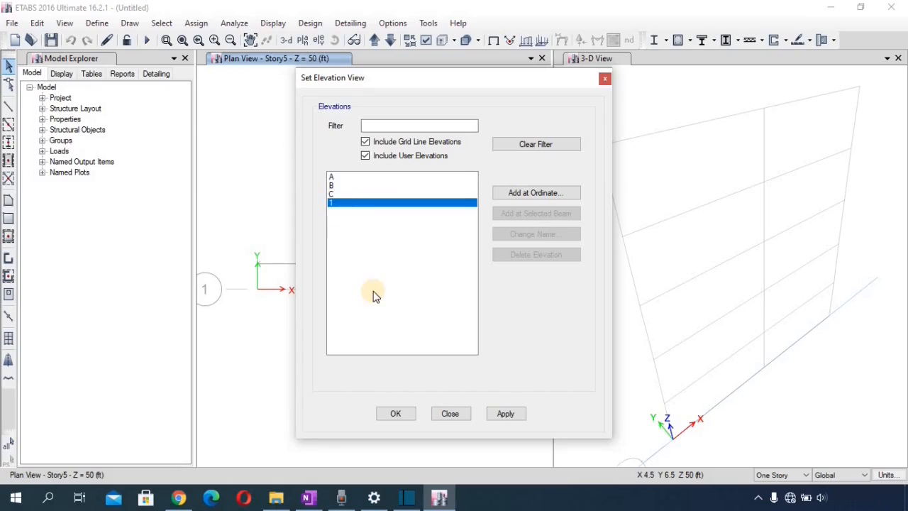
left_click(503, 415)
left_click(395, 414)
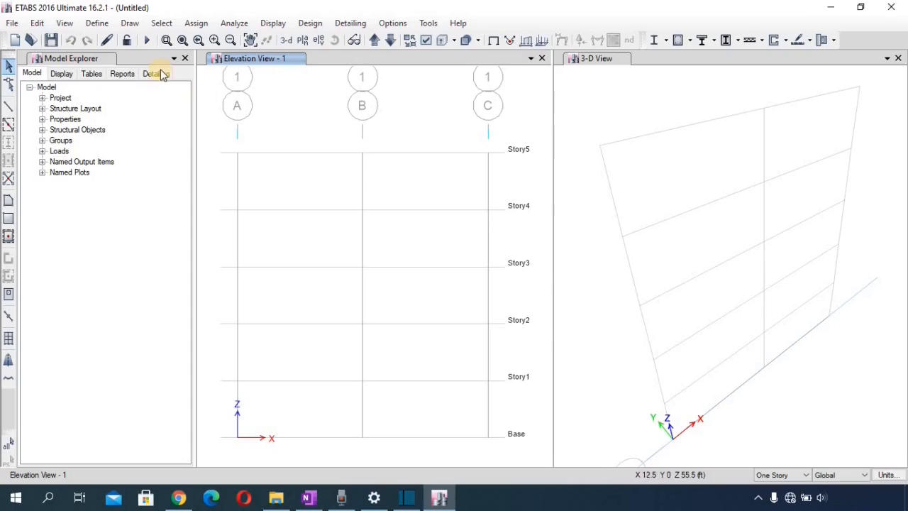
- Add a new material for the United States region: Concrete, Customary standard, grade f'c 4000 psi
left_click(97, 24)
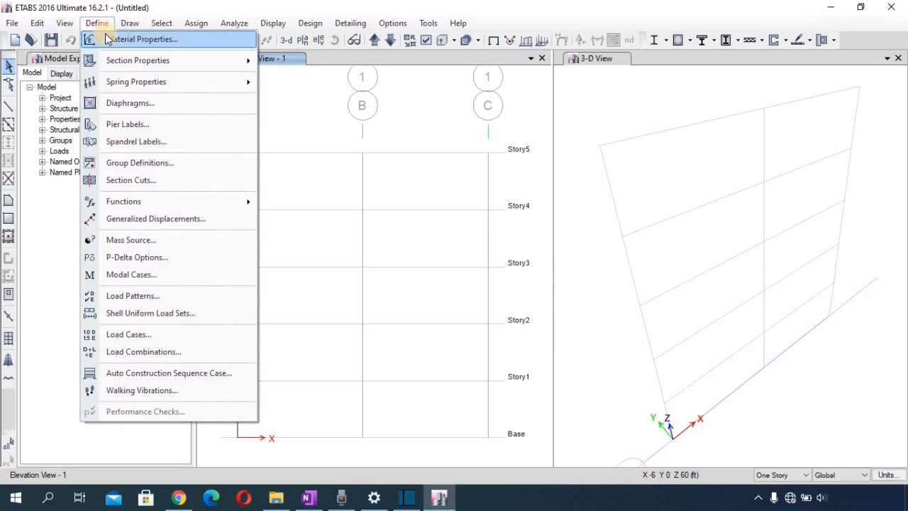
left_click(106, 39)
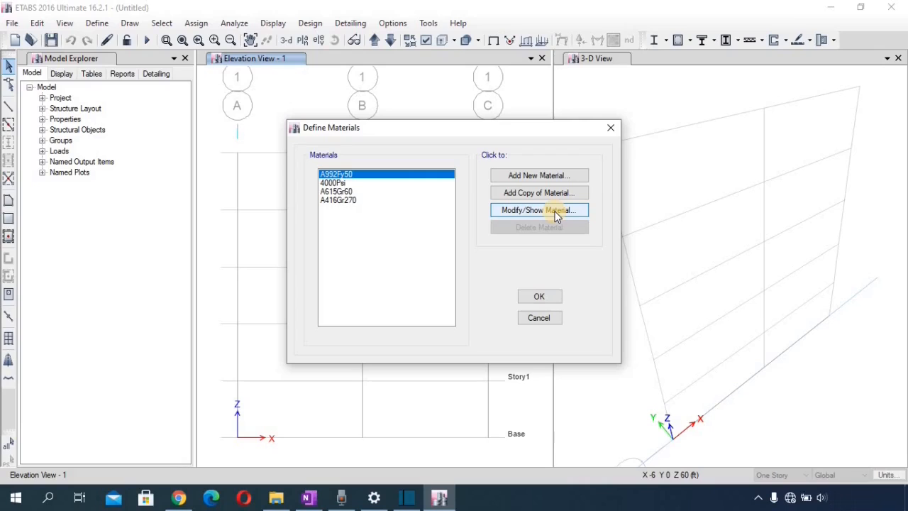
left_click(545, 176)
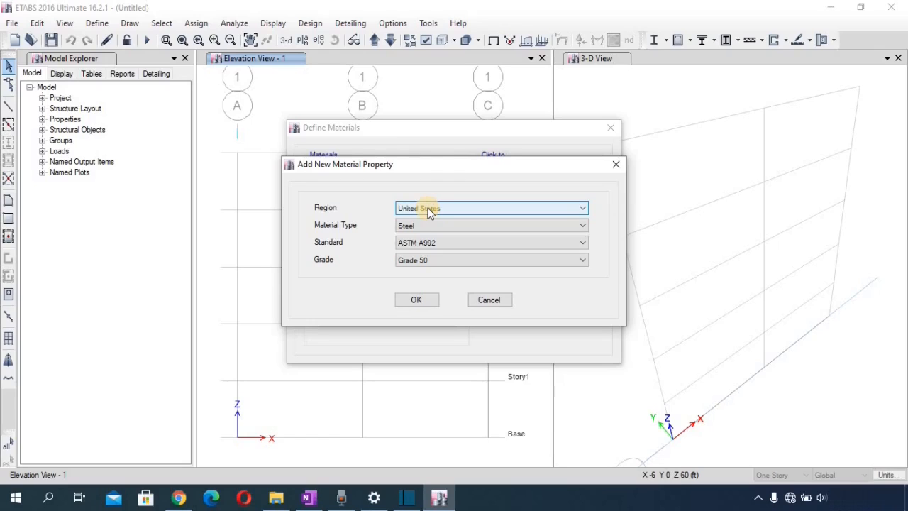
left_click(406, 225)
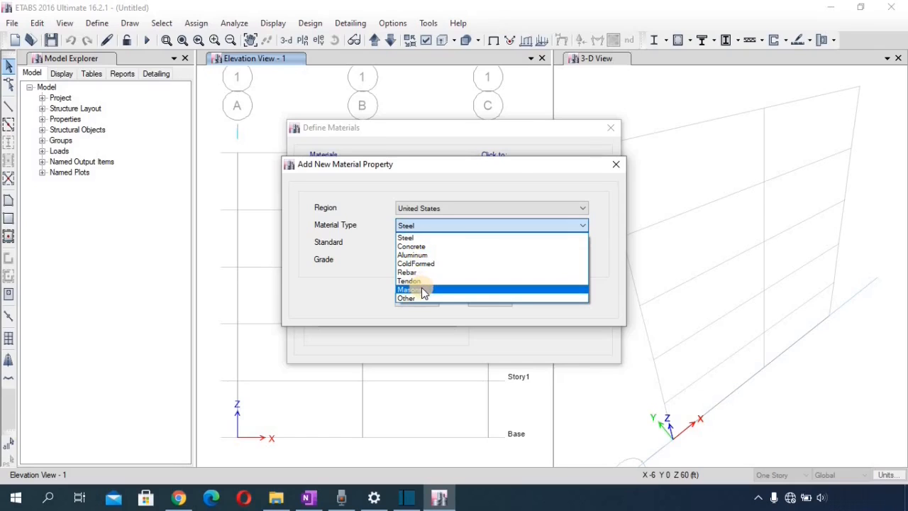
left_click(415, 247)
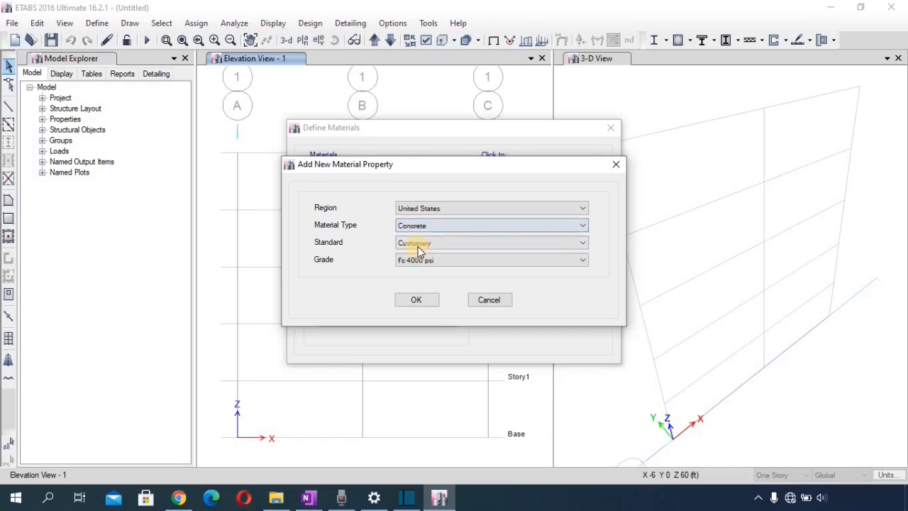
left_click(421, 243)
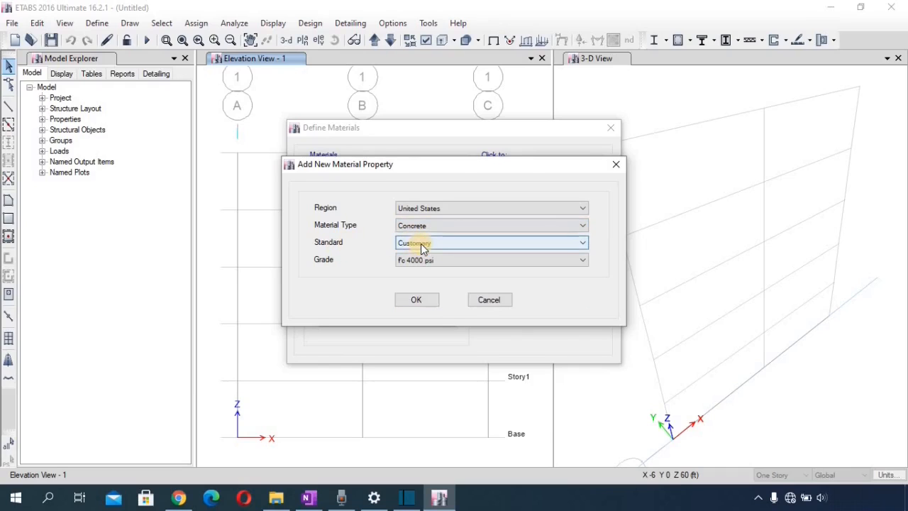
left_click(423, 253)
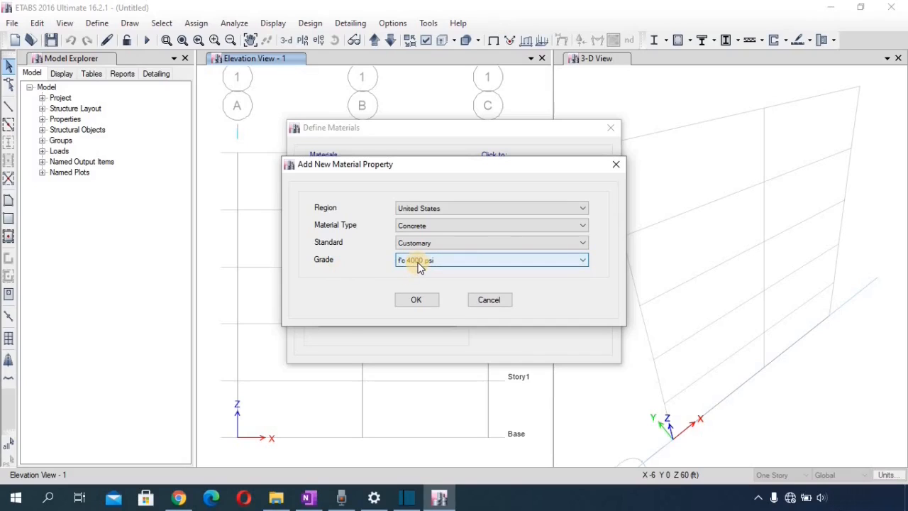
left_click(419, 264)
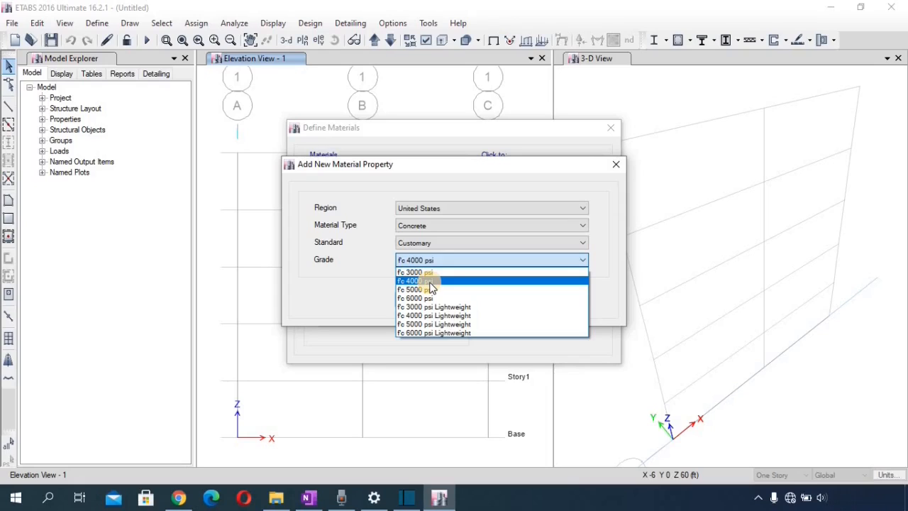
left_click(429, 284)
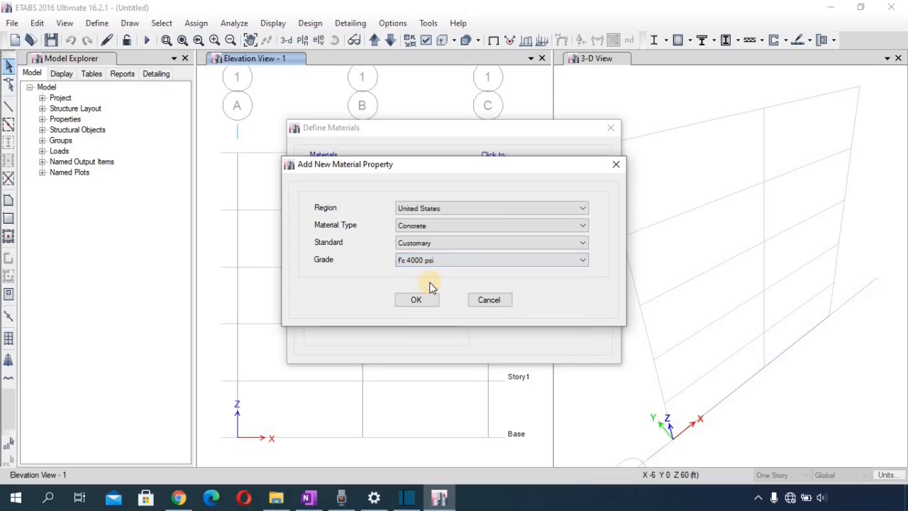
left_click(416, 300)
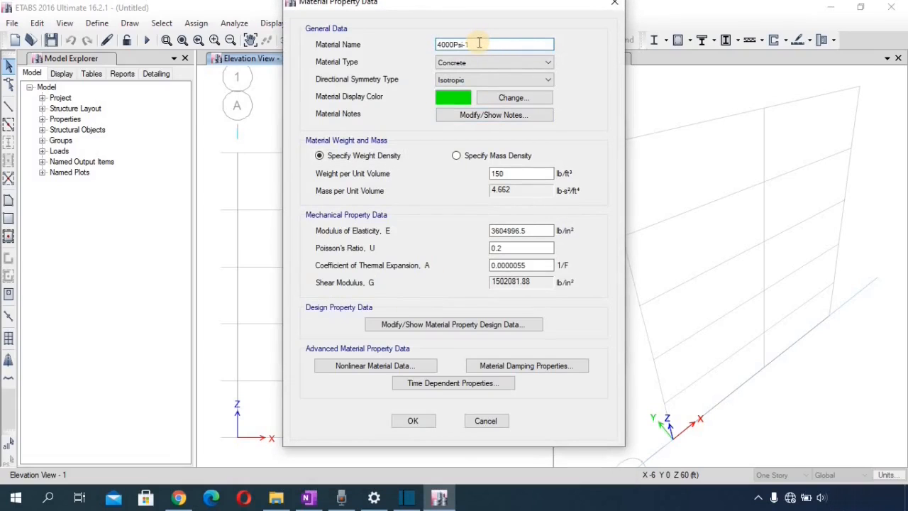
- Name the new material "4ksi concrete"
key("BackSpace")
key("BackSpace")
key("BackSpace")
key("BackSpace")
key("BackSpace")
key("BackSpace")
key("BackSpace")
key("BackSpace")
key("BackSpace")
type("4ksi concrete")
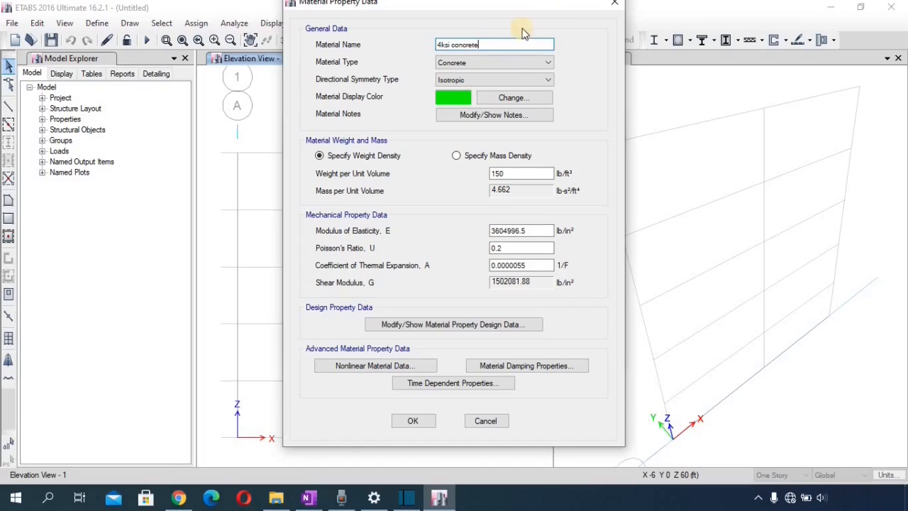
- Keep the material type as Concrete with Isotropic symmetry and accept the material definition
left_click(507, 65)
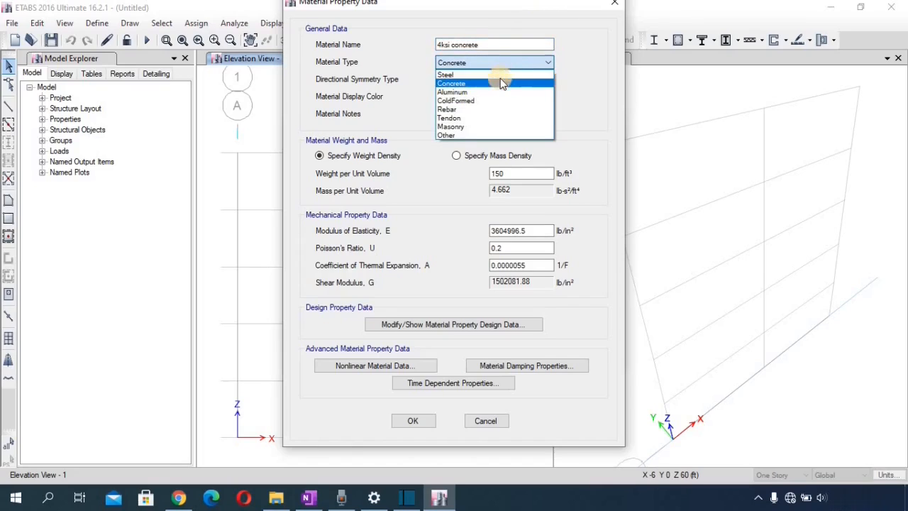
left_click(496, 85)
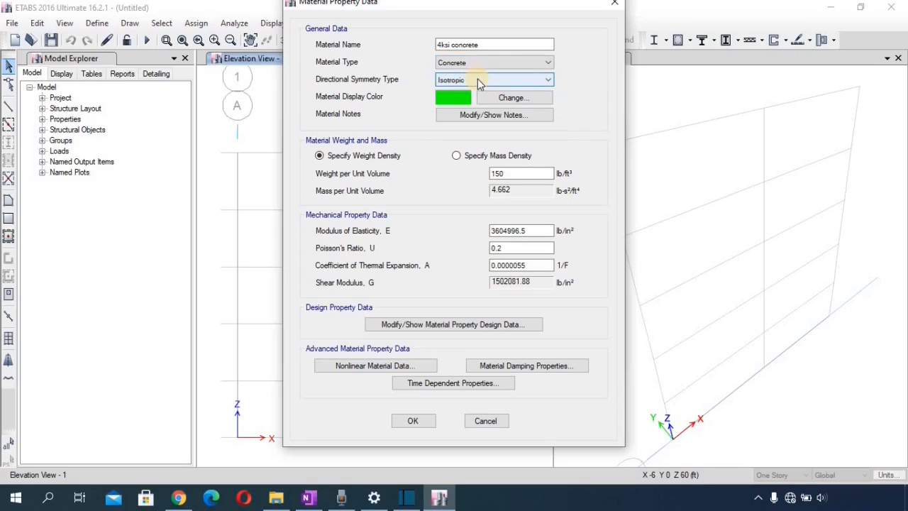
left_click(478, 80)
left_click(474, 91)
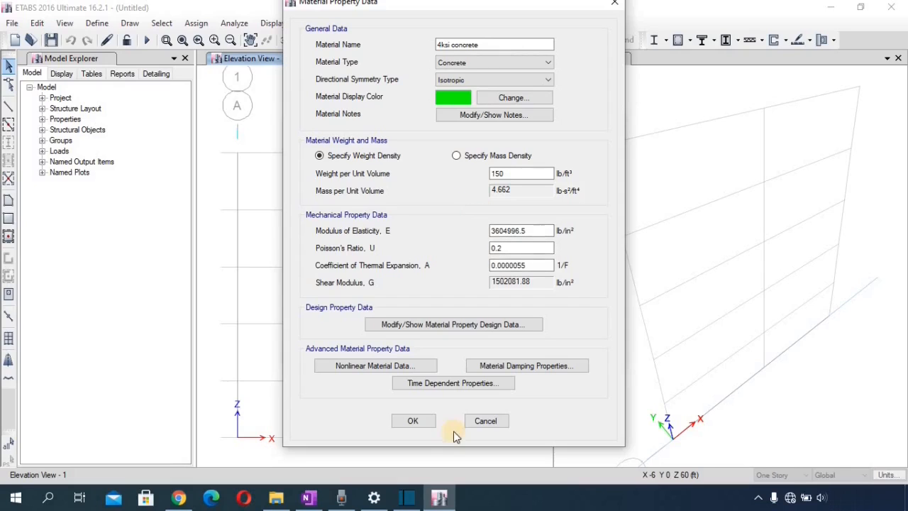
left_click(416, 423)
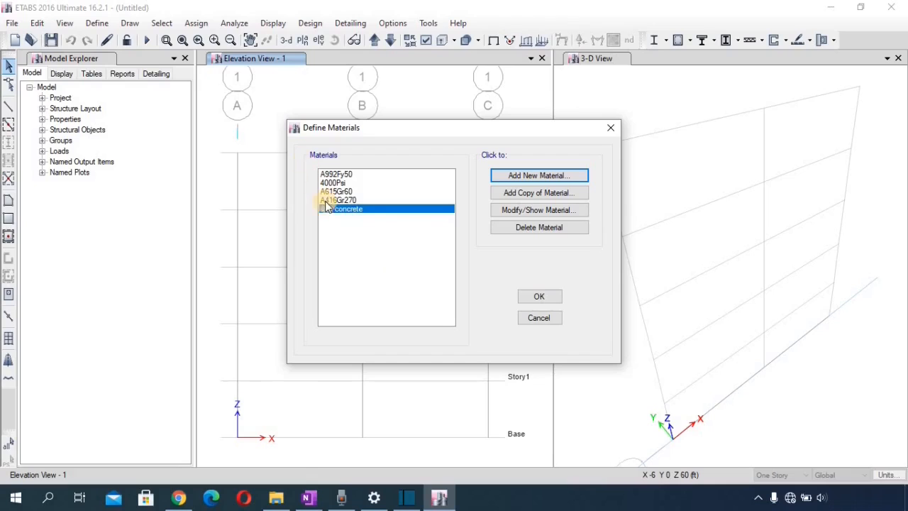
left_click(536, 301)
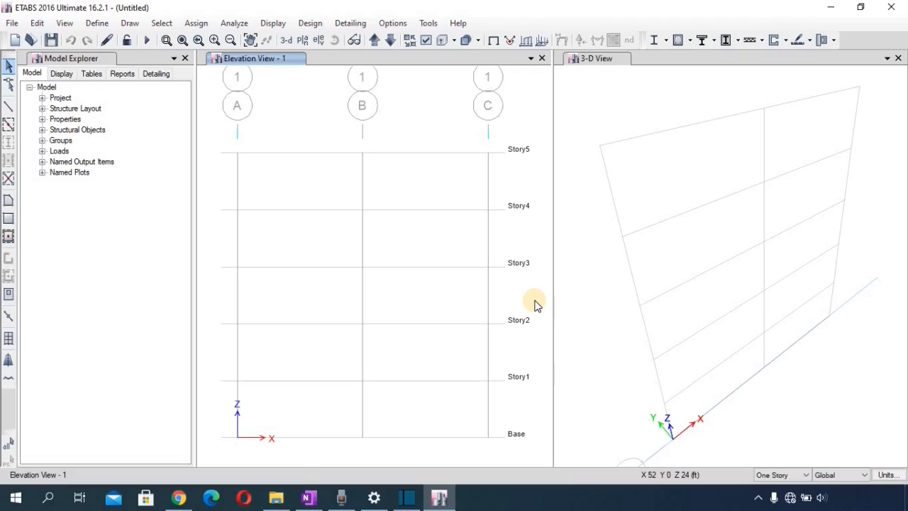
- Save the model in the Documents folder as "Etabs tutorial"
left_click(13, 23)
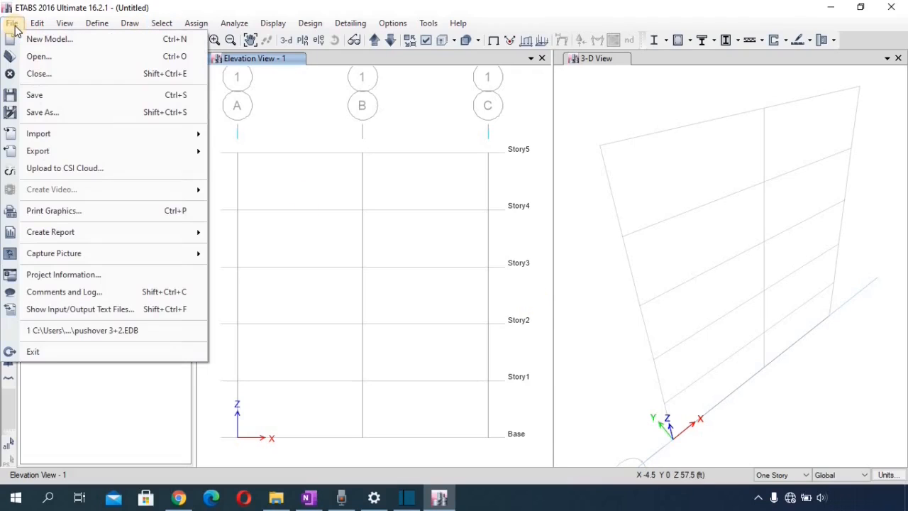
left_click(50, 116)
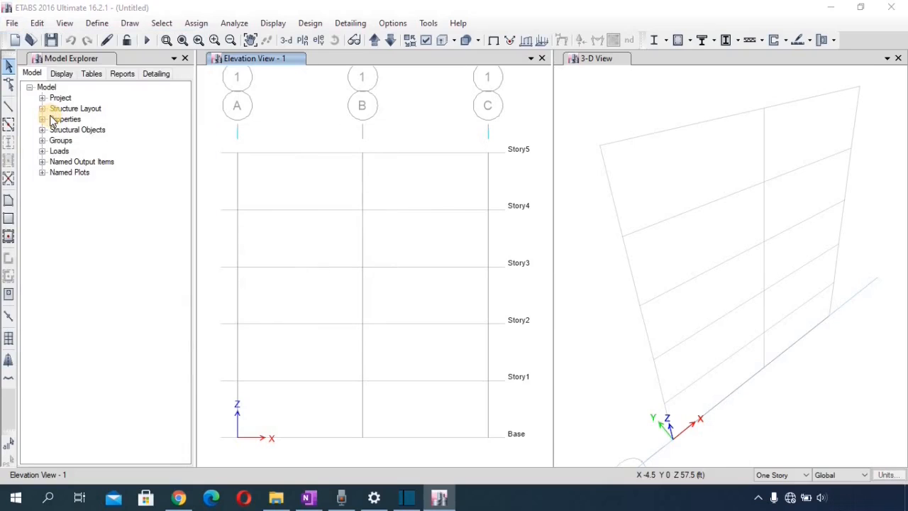
type("Etabs tutorial")
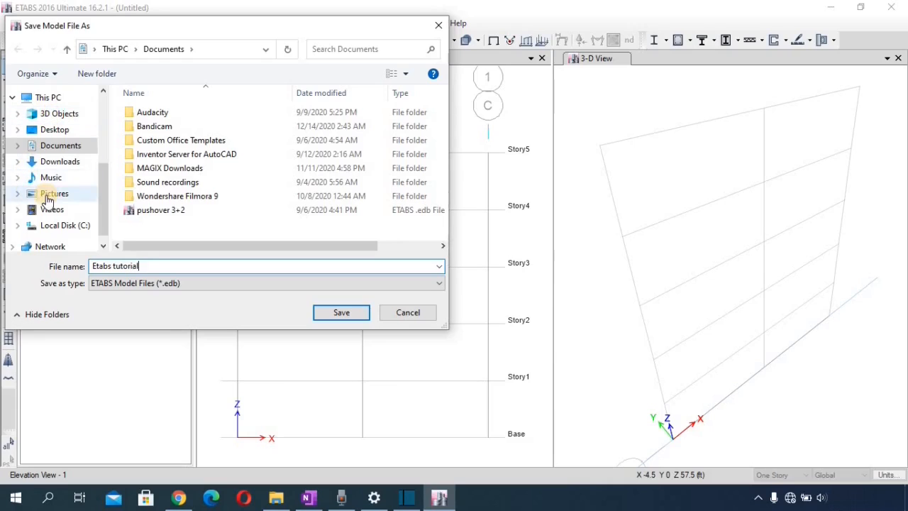
left_click(63, 147)
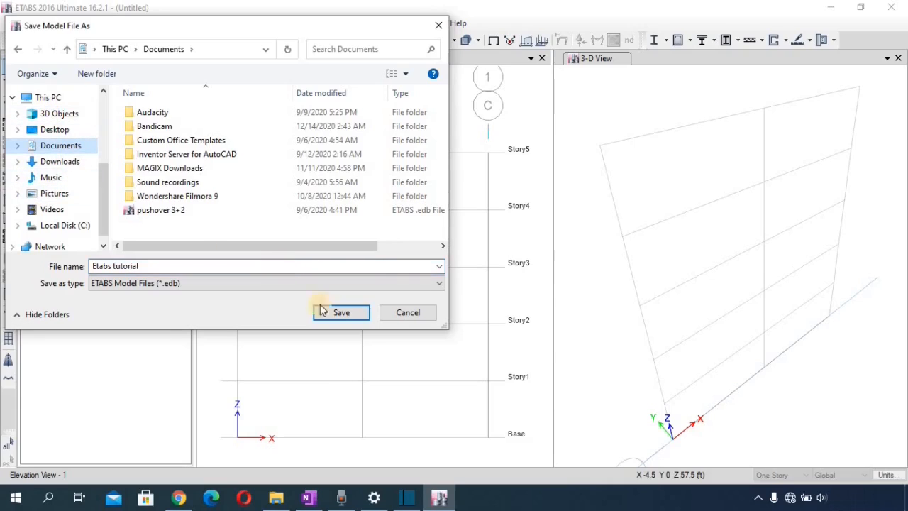
left_click(339, 313)
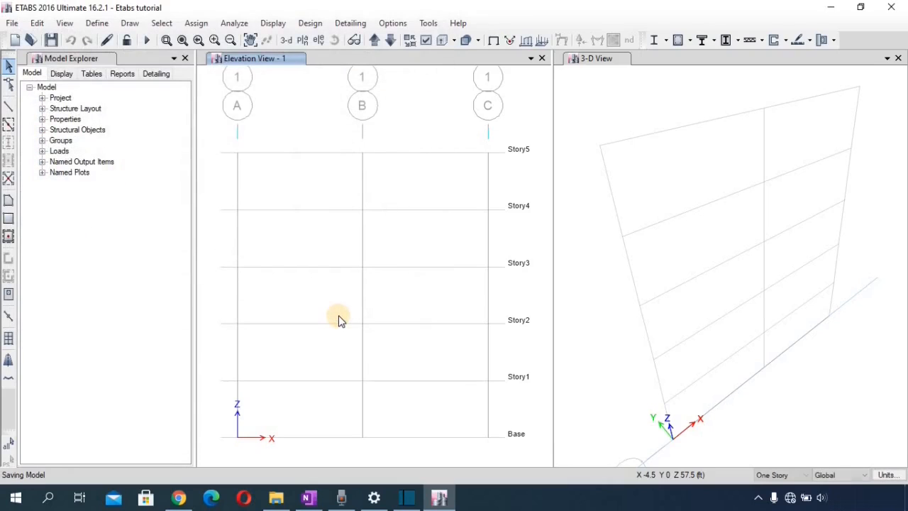